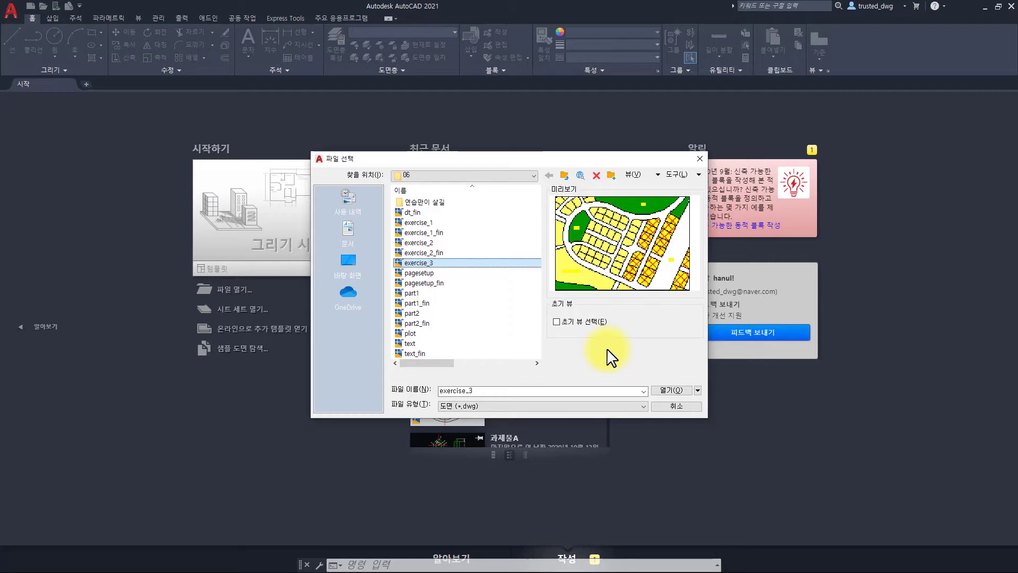
- Open the exercise_3 drawing and choose AutoCAD PDF (General Documentation).pc3 as the plotter for plotting it
click(669, 392)
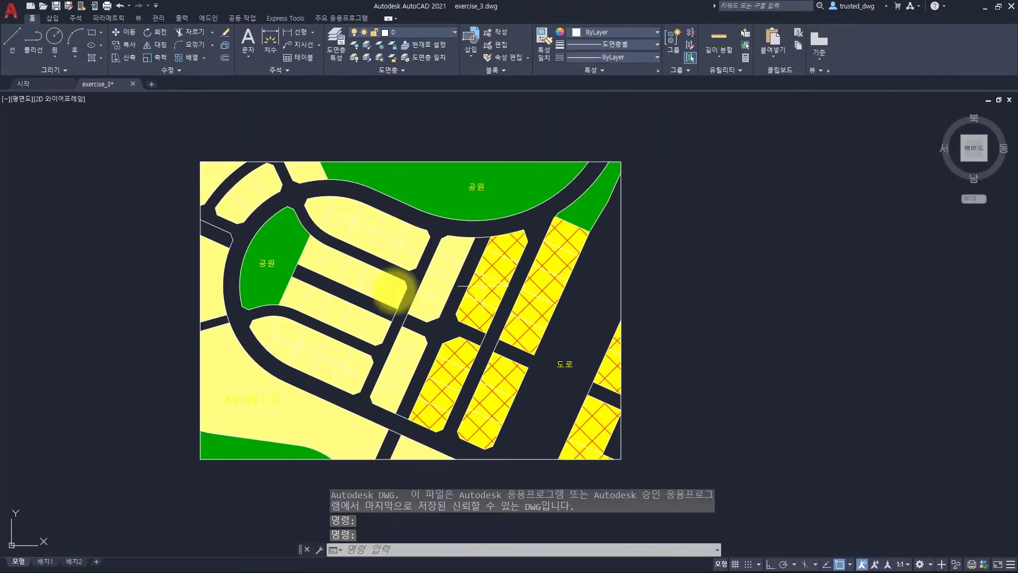
middle_drag(355, 289, 411, 289)
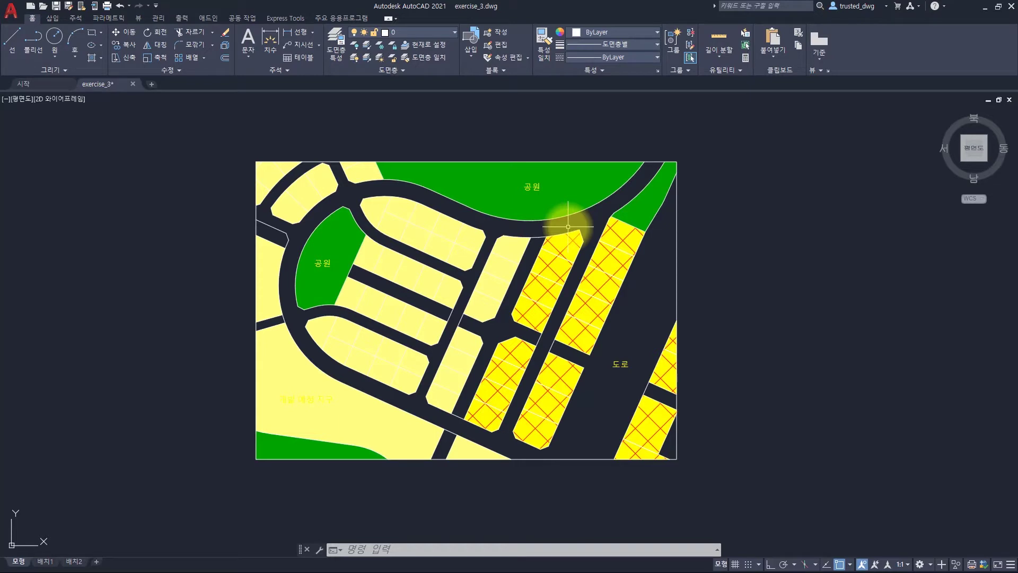
key(ctrl+p)
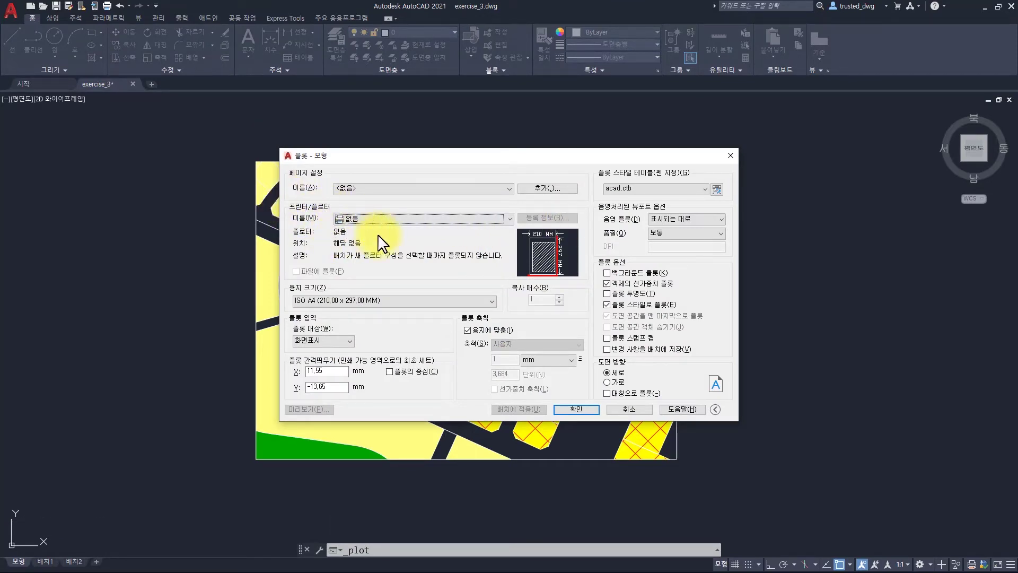
click(380, 218)
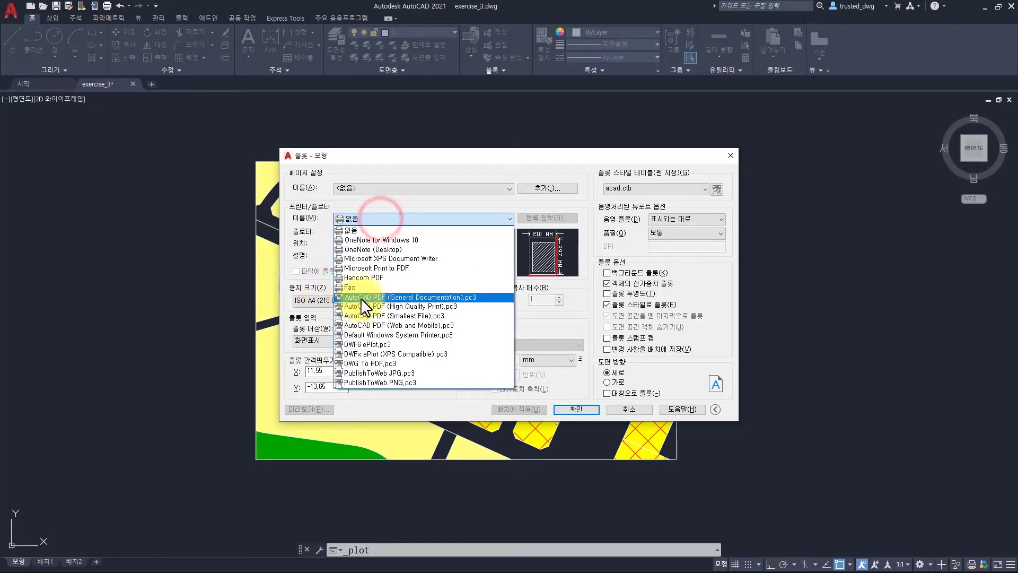
click(393, 298)
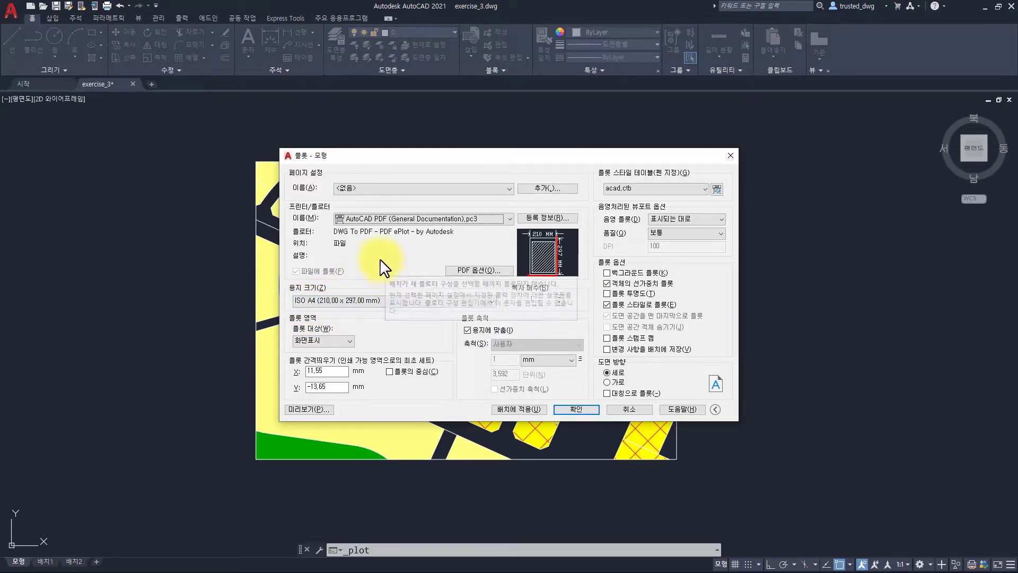
- Define the plot area as a window between opposite corners of the map's border, and center the plot on the paper
click(318, 341)
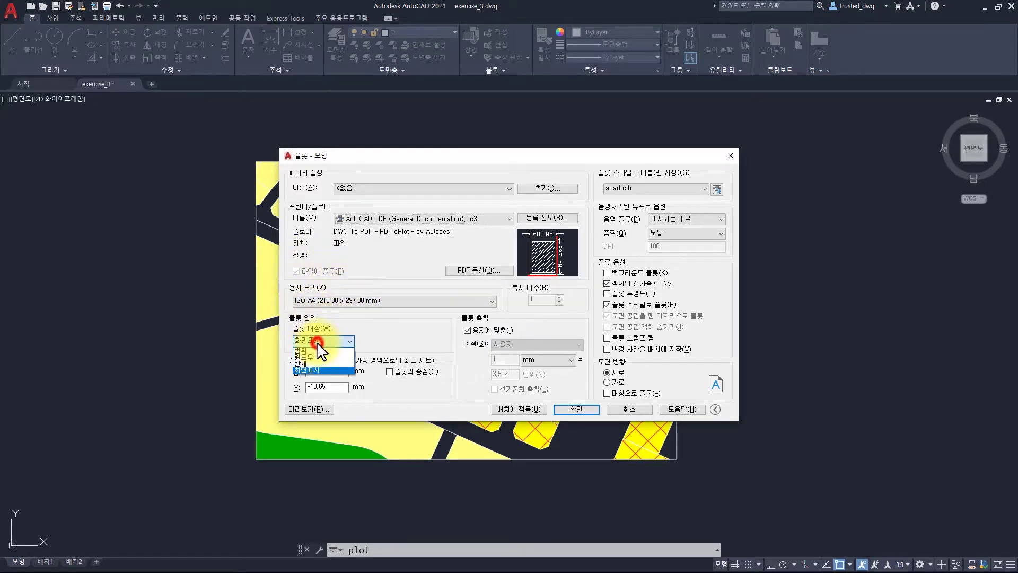
click(315, 357)
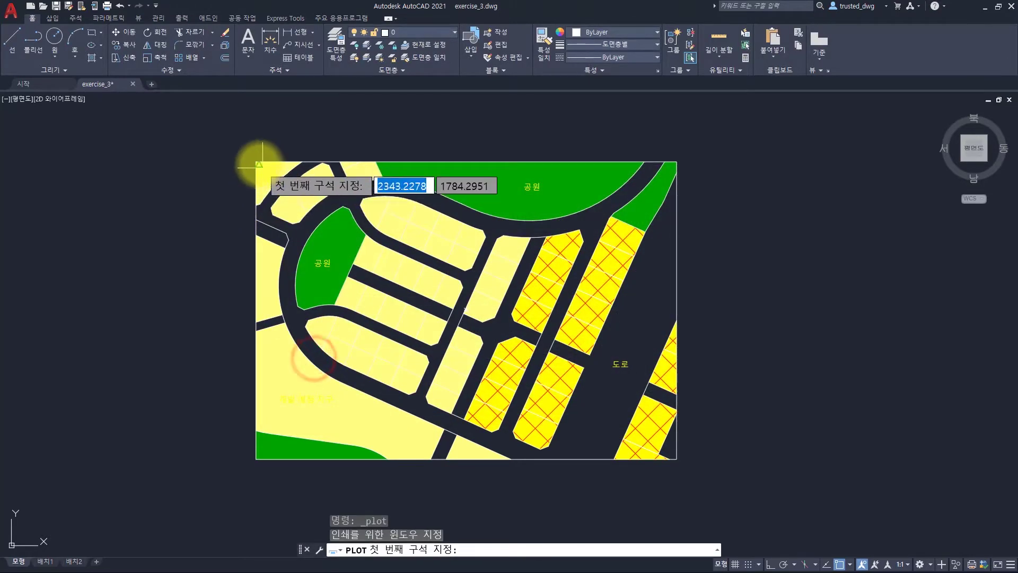
click(256, 160)
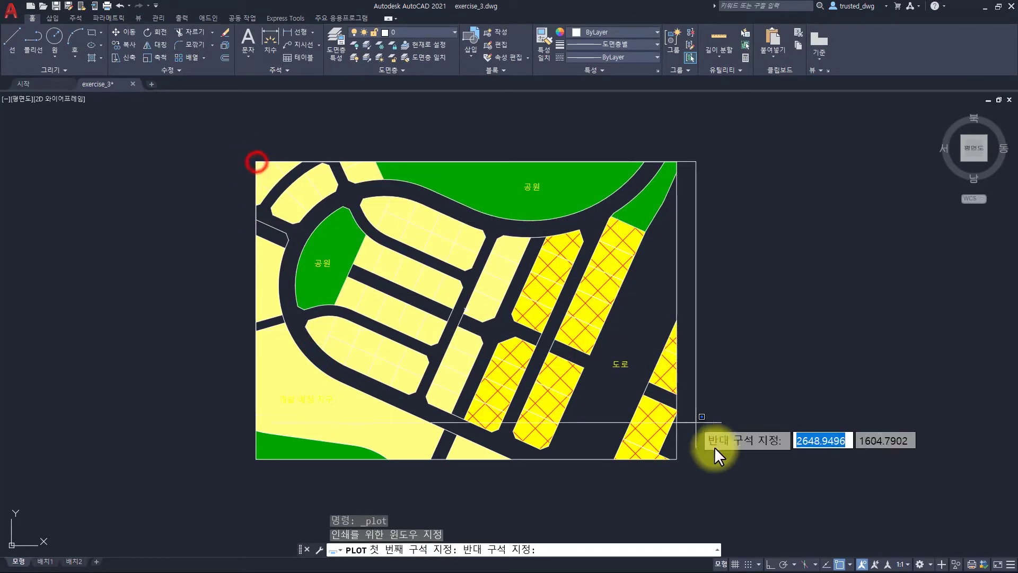
click(677, 457)
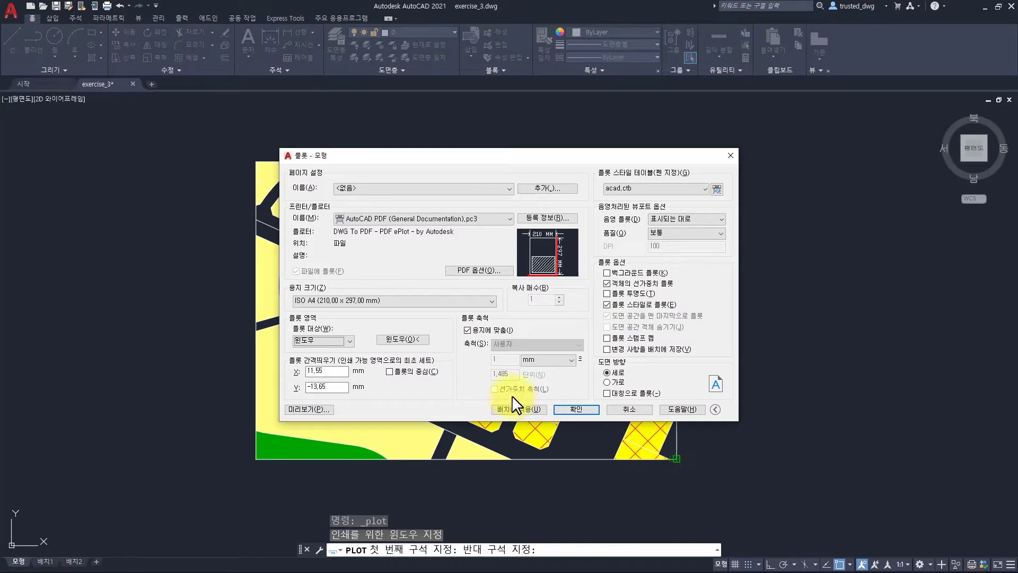
click(401, 371)
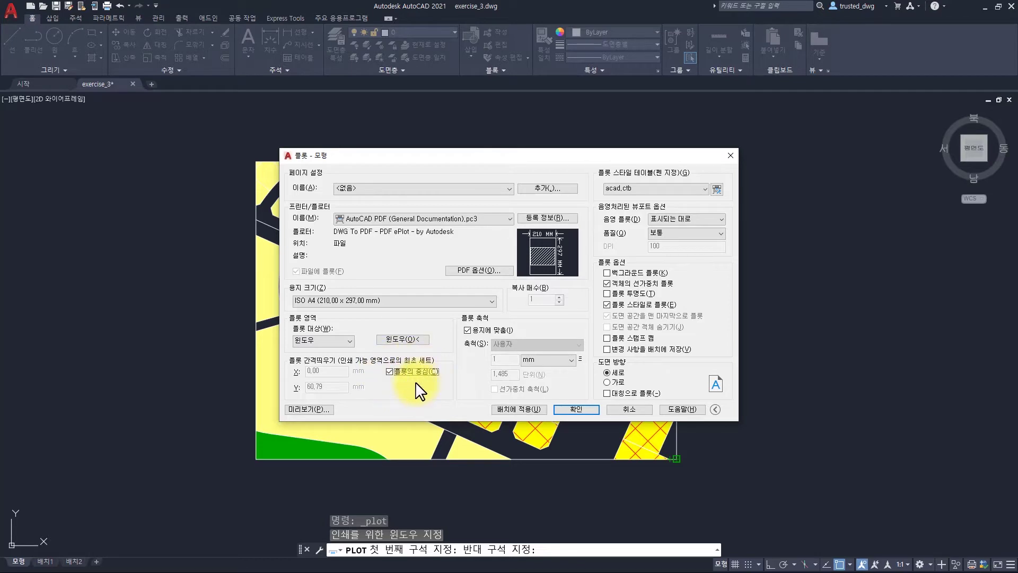
- Turn off fitting to paper, set the plot scale to 1 mm = 1 unit, and use landscape (가로) orientation
mouse_move(547, 260)
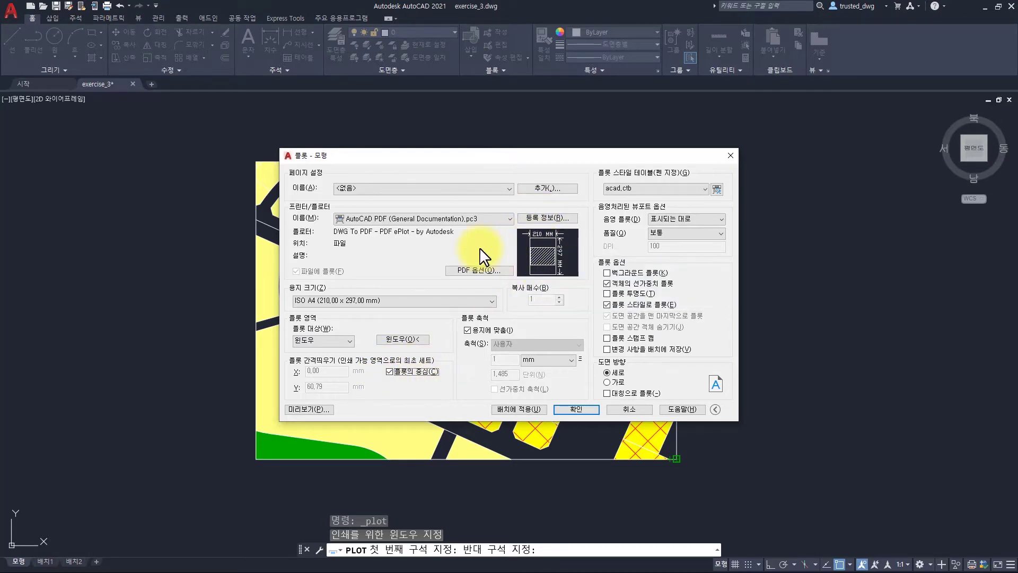
click(488, 330)
double_click(506, 373)
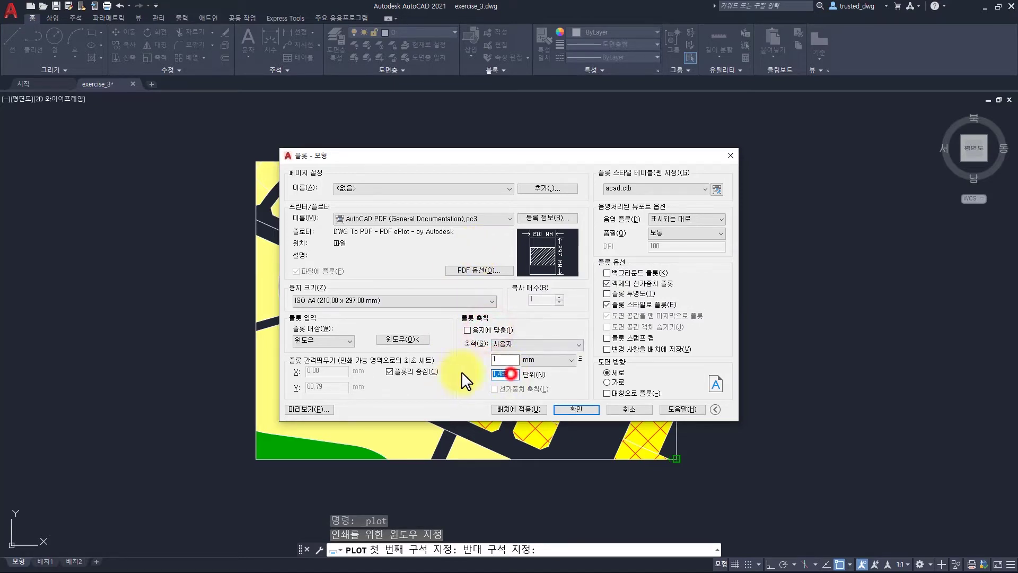
text(1)
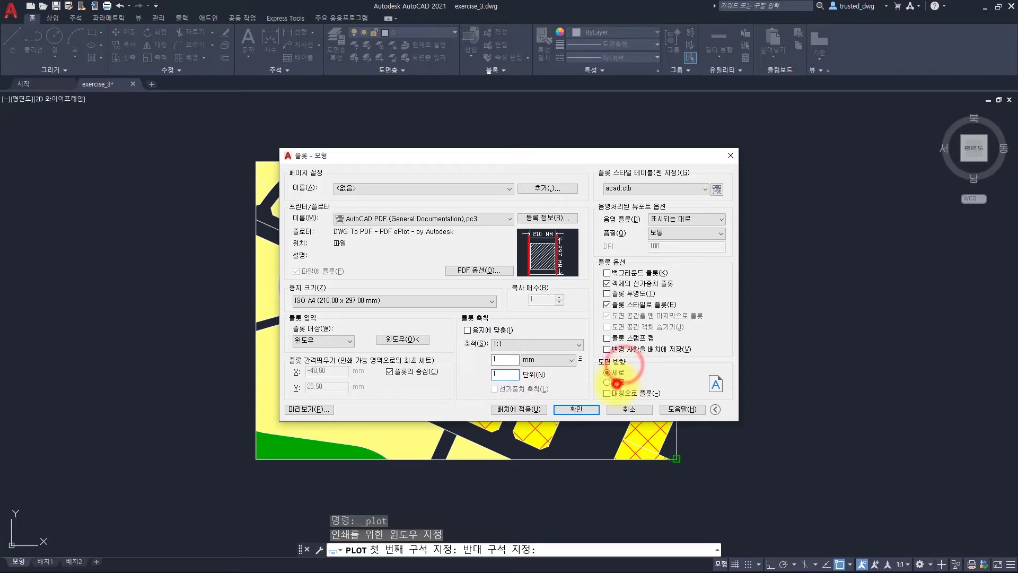
click(618, 382)
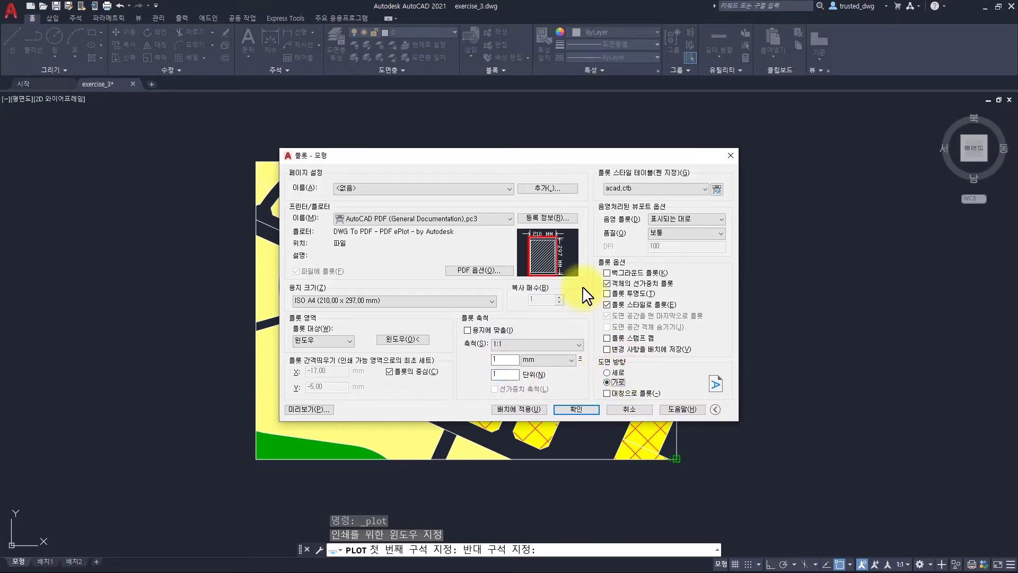
- Preview the plot with the acad.ctb plot style table and return to the plot settings
click(307, 408)
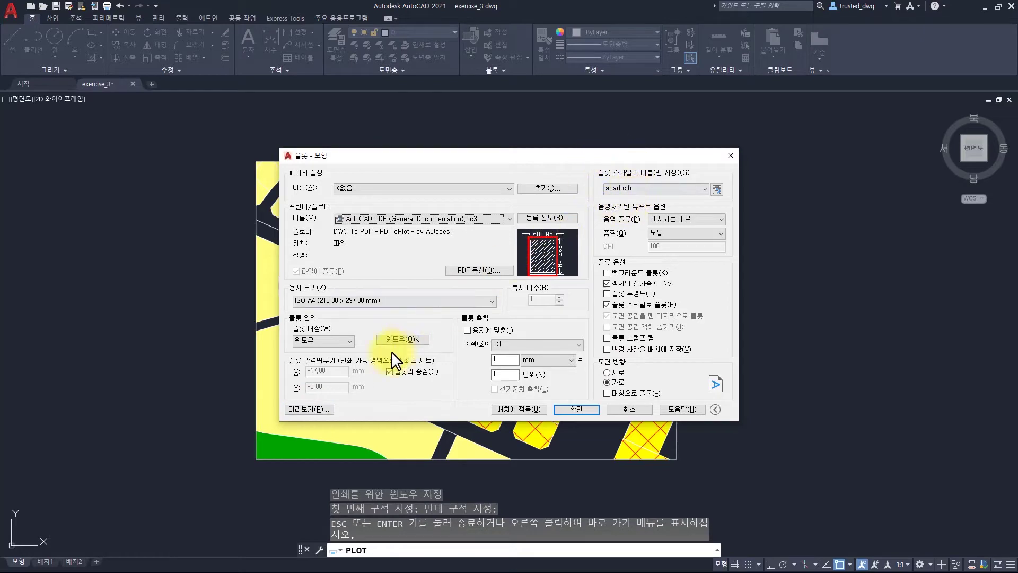
click(311, 409)
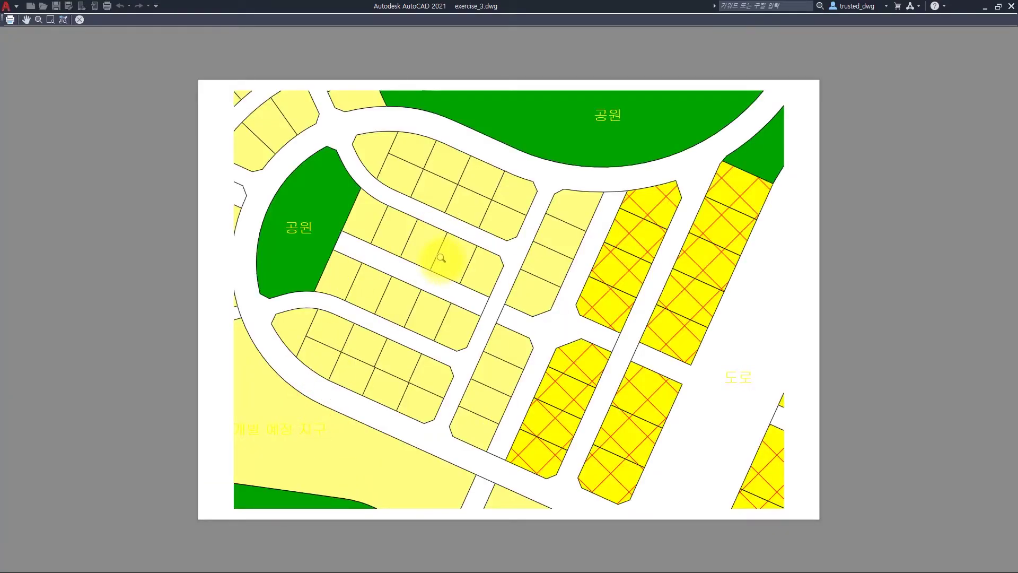
key(Escape)
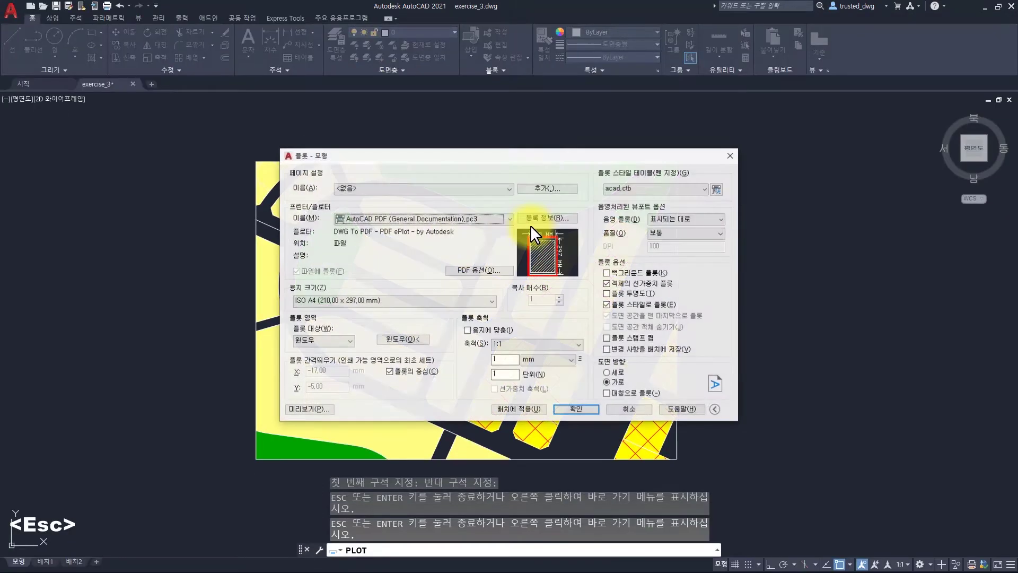
- Assign the Grayscale.ctb plot style table to all layouts and preview the plot
click(635, 187)
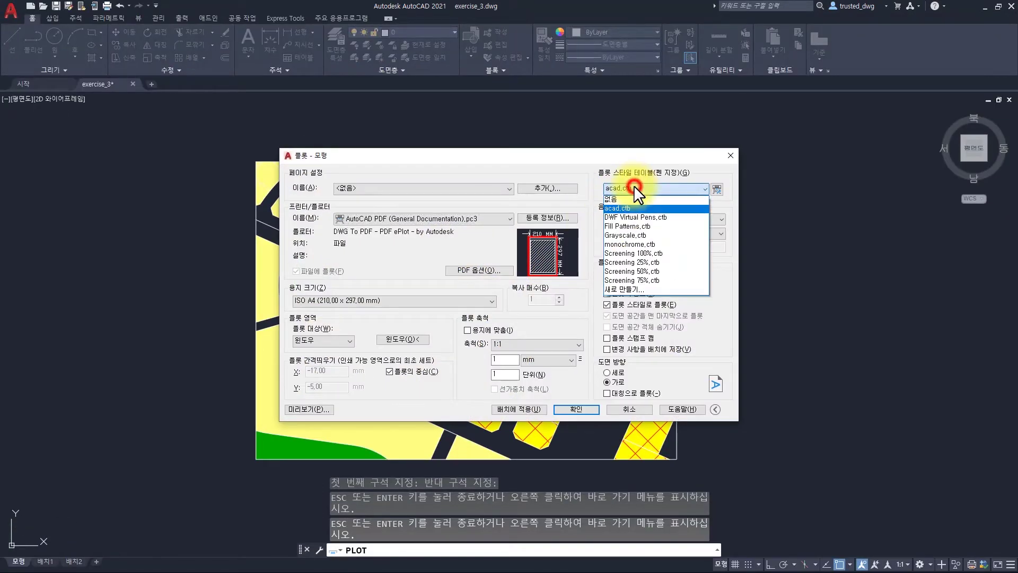
click(617, 235)
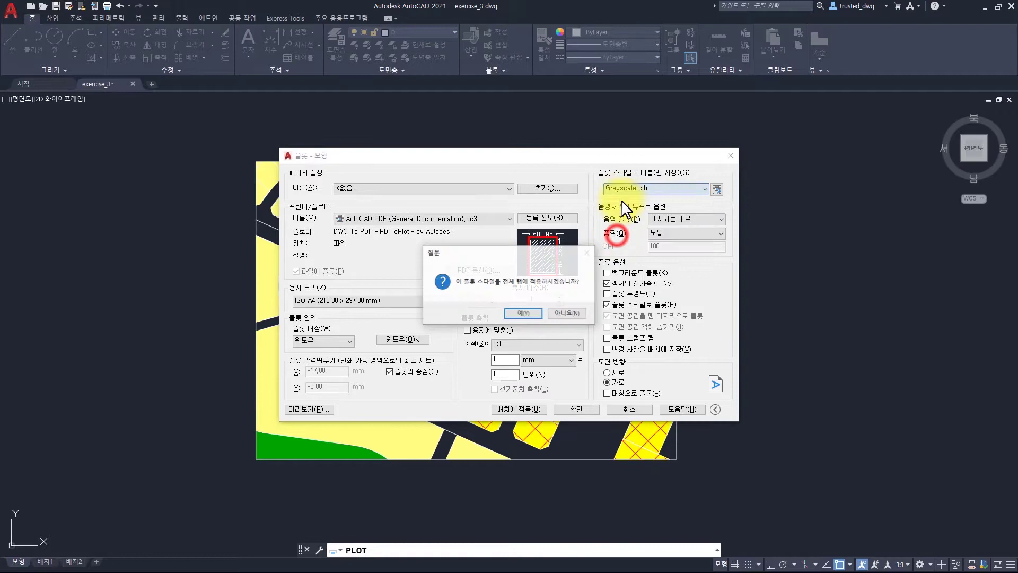
click(523, 313)
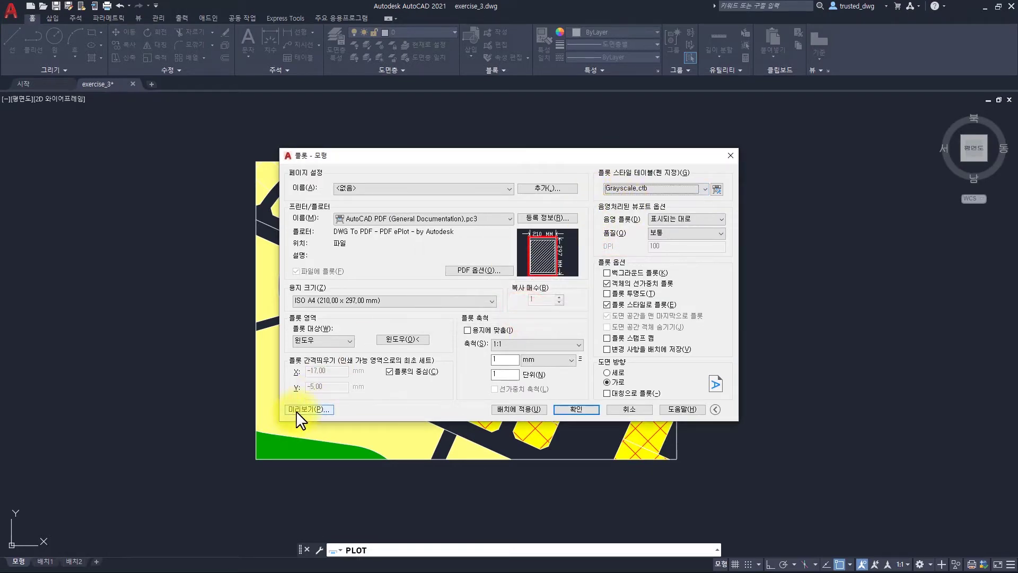
click(298, 412)
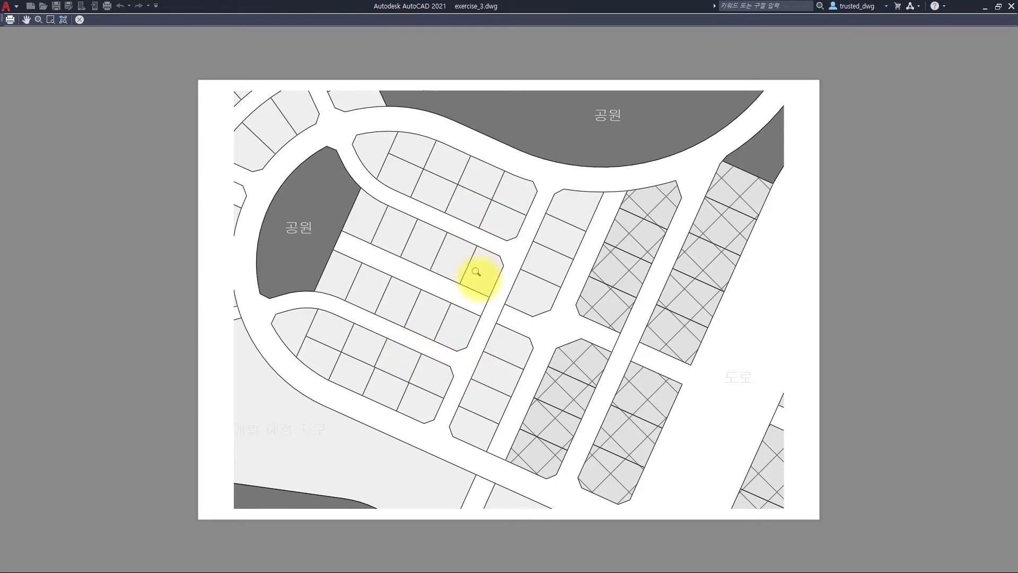
key(Escape)
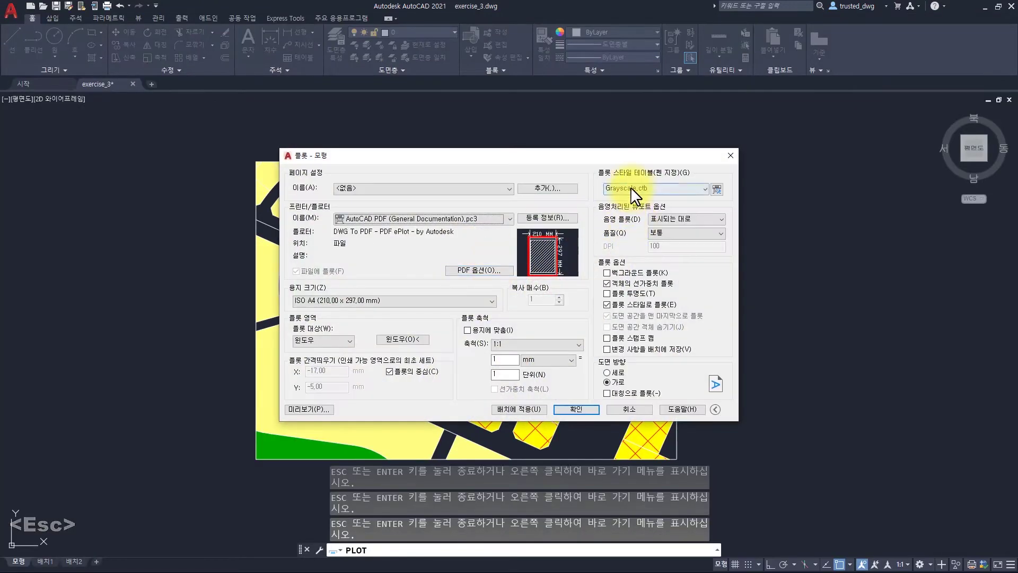
- Change the plot style table to monochrome.ctb for all layouts and check the result in the plot preview
click(631, 186)
click(619, 246)
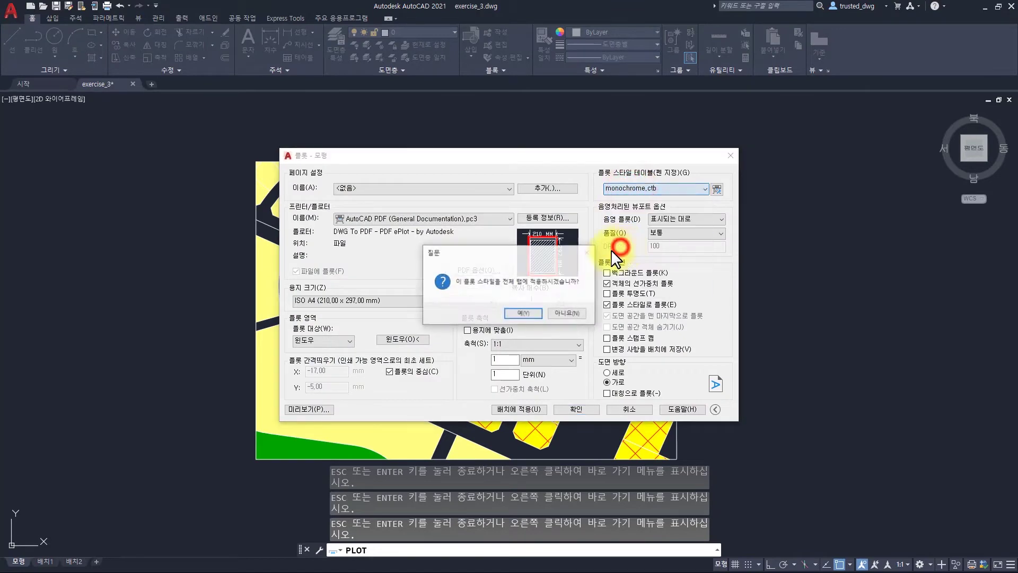
click(520, 314)
click(312, 409)
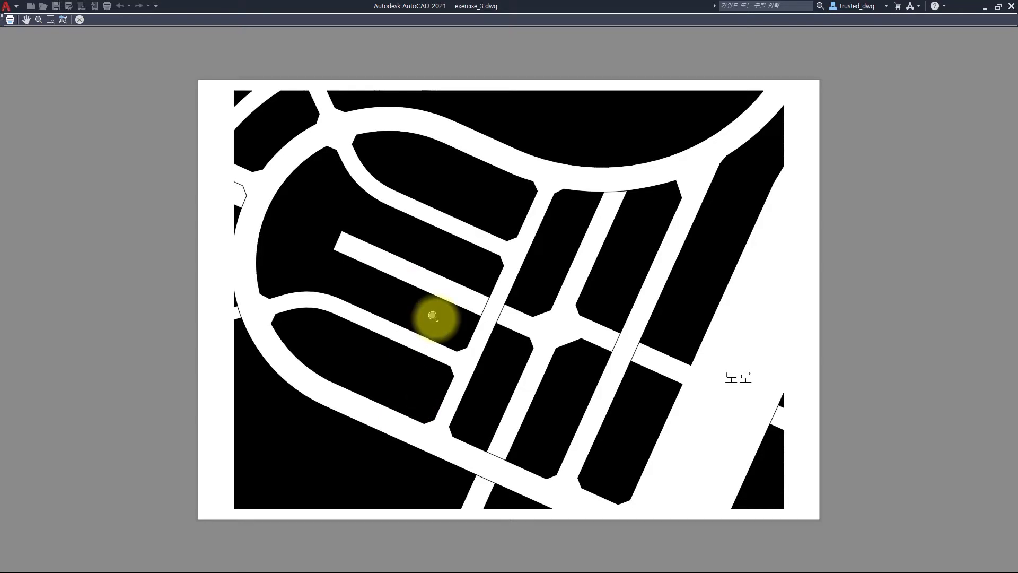
key(Escape)
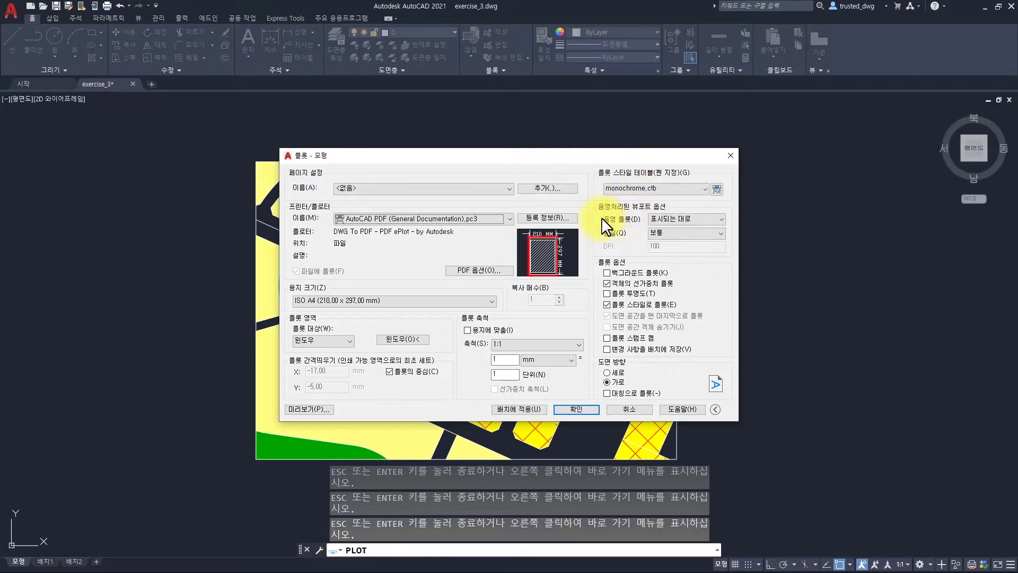
click(301, 407)
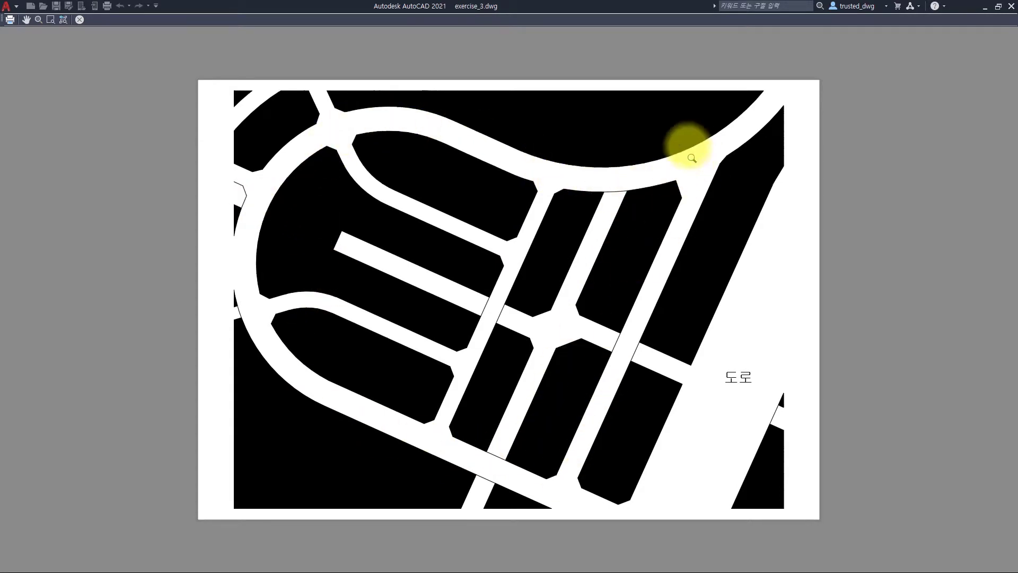
key(Escape)
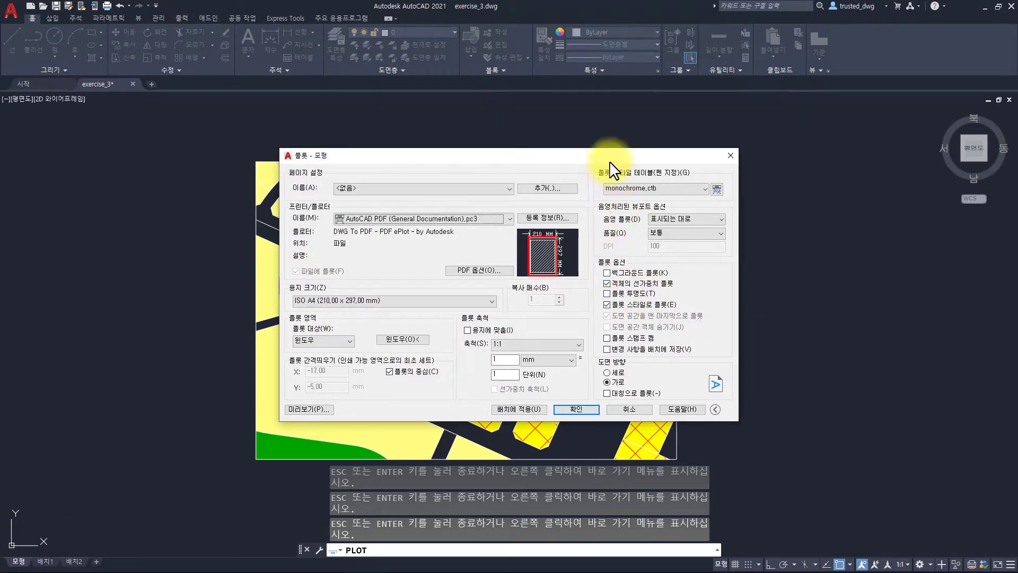
- Examine the plot color assigned to various color entries in the monochrome.ctb plot style table, leaving the table without changes
click(717, 189)
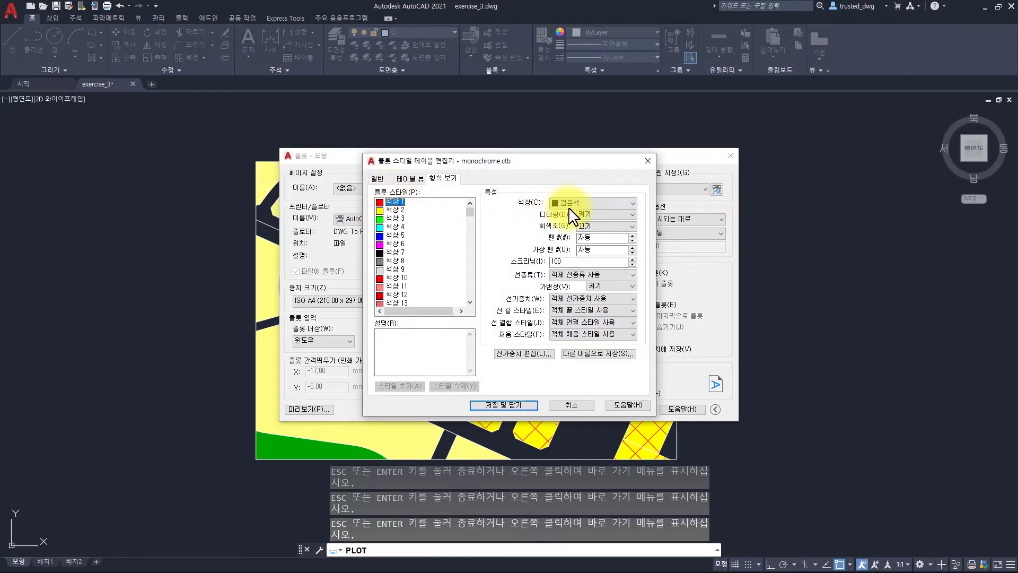
click(395, 210)
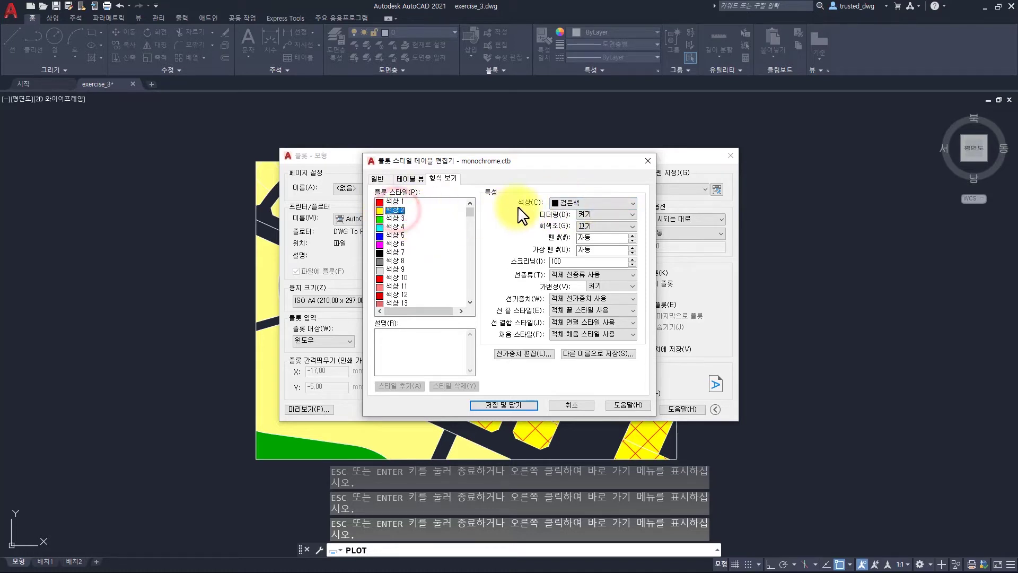
click(394, 218)
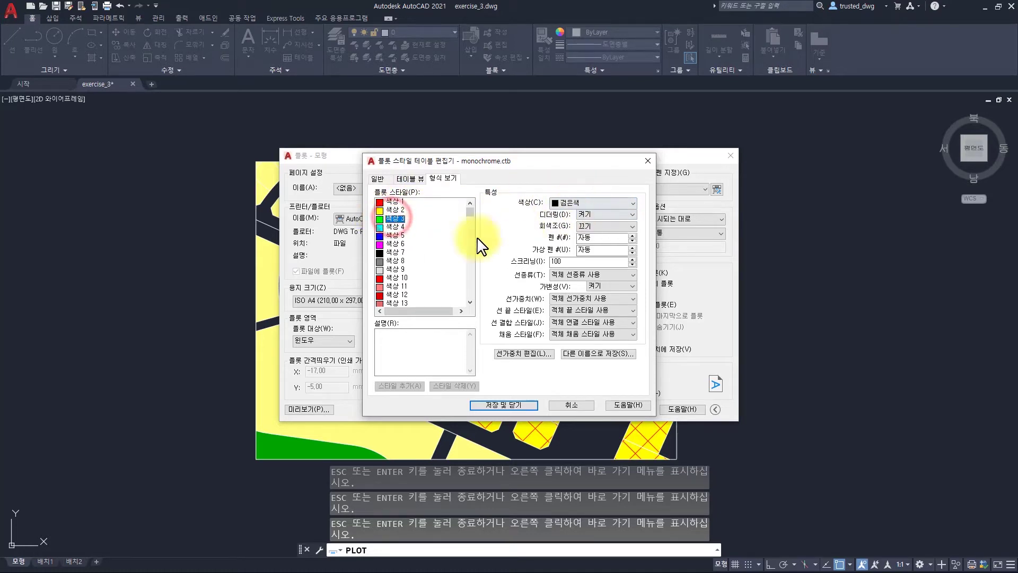
click(395, 254)
click(393, 303)
scroll(395, 253, down, 6)
click(396, 252)
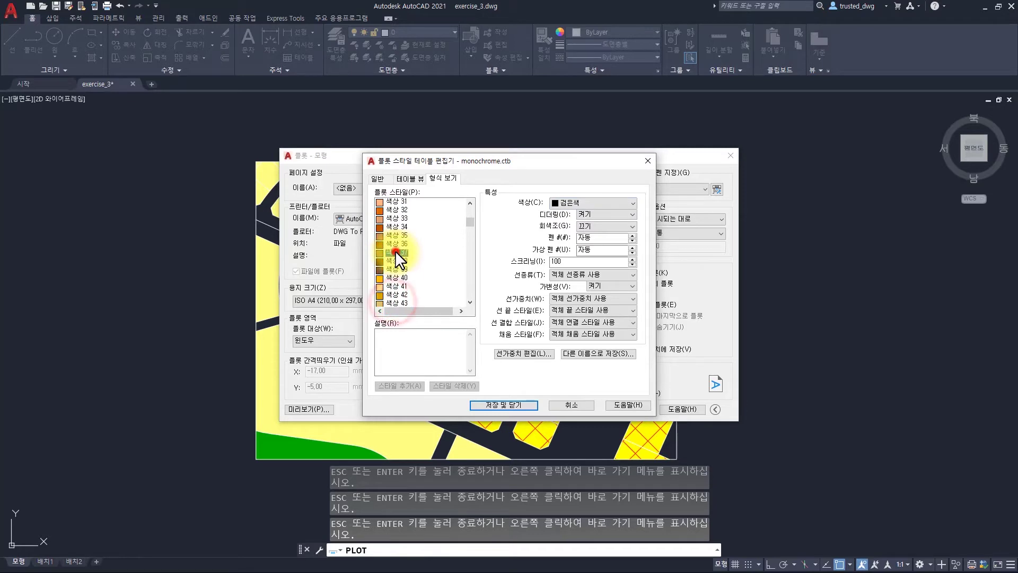
click(396, 286)
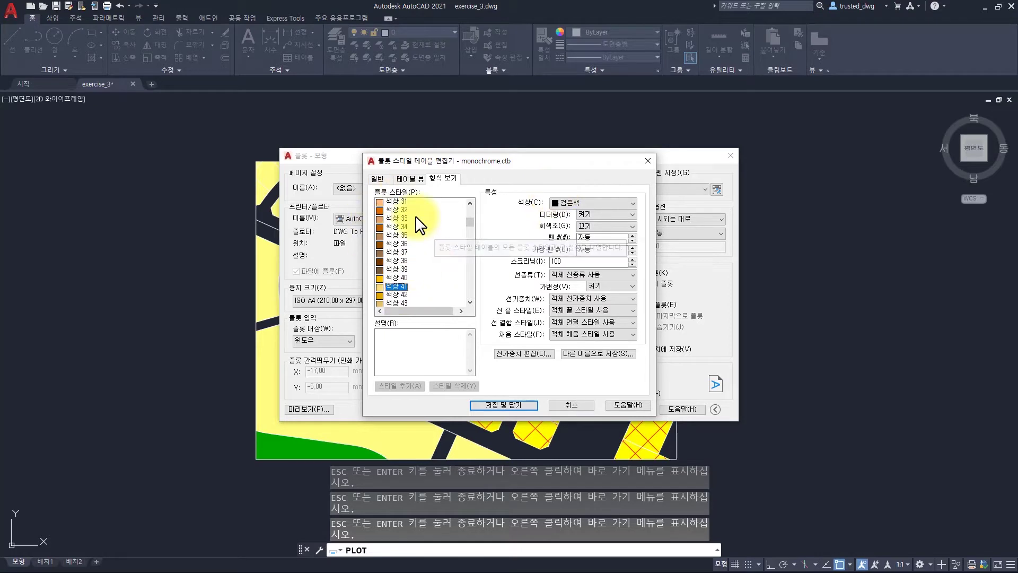
scroll(420, 226, down, 8)
drag(469, 232, 468, 209)
click(403, 294)
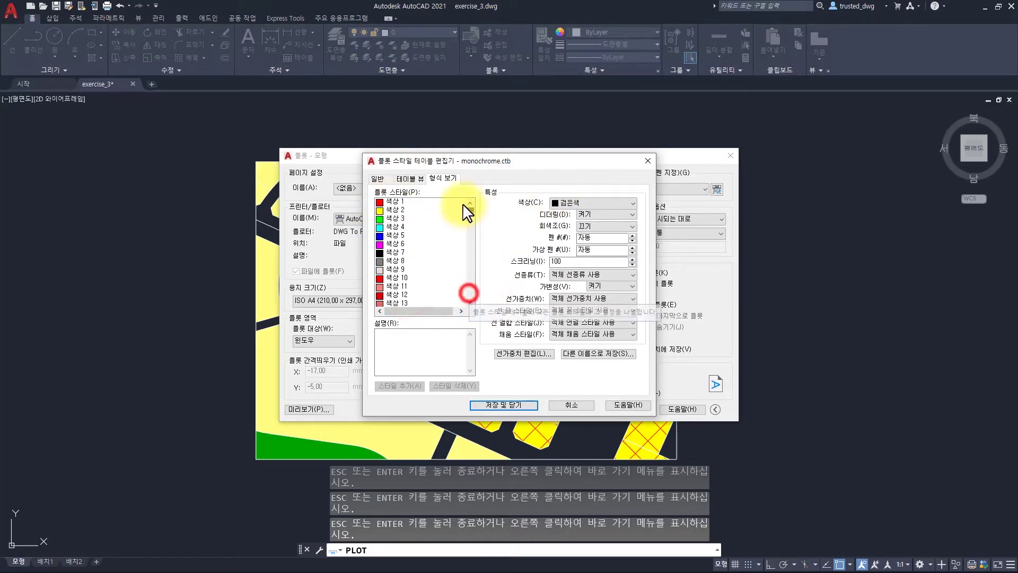
click(395, 202)
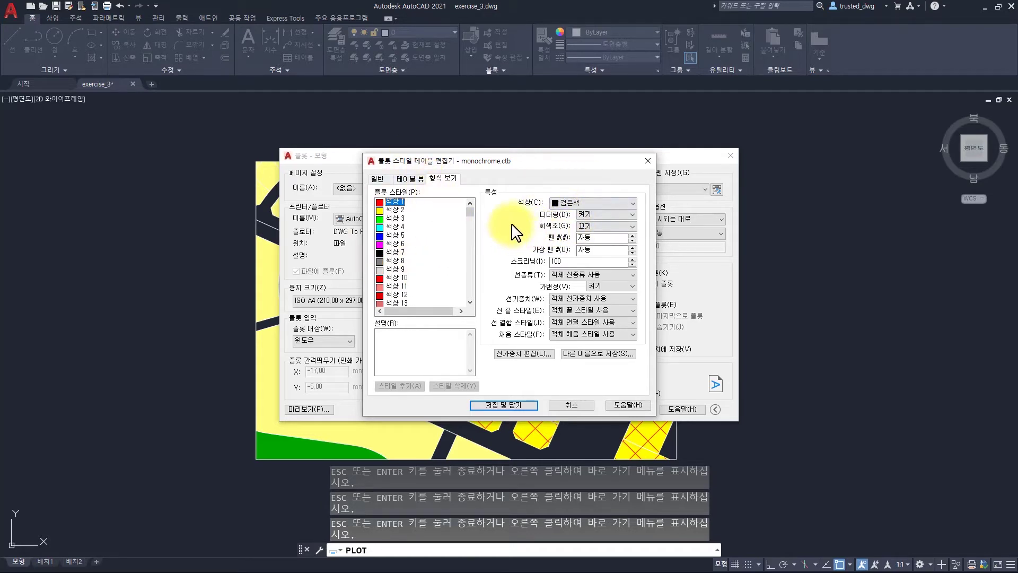
key(Escape)
- Assign the Grayscale.ctb plot style table and apply it to all layouts
click(628, 189)
click(622, 234)
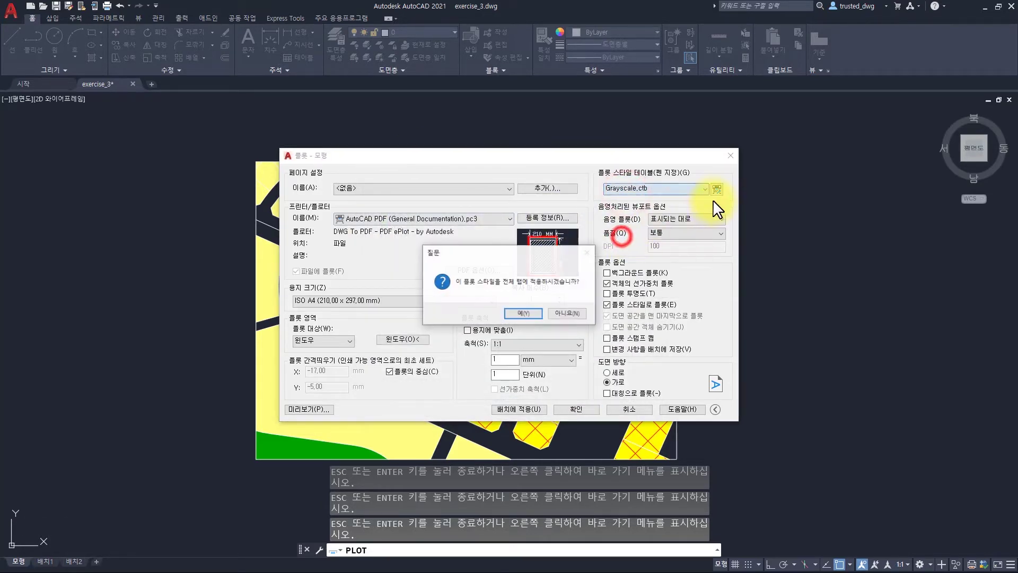
click(531, 312)
- Examine the color and grayscale properties of various color entries in the Grayscale.ctb plot style table, leaving the table without changes
click(717, 190)
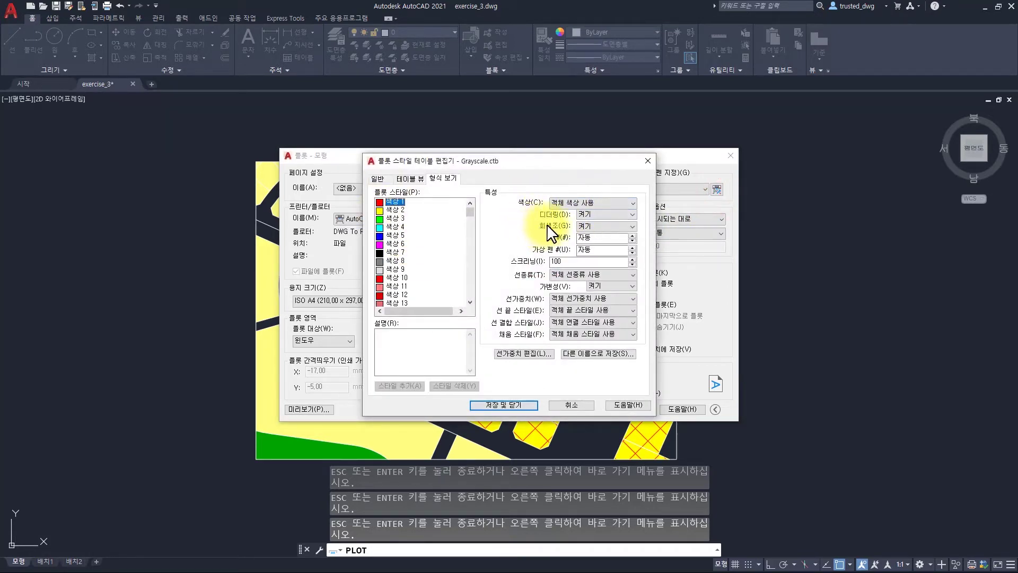
click(591, 225)
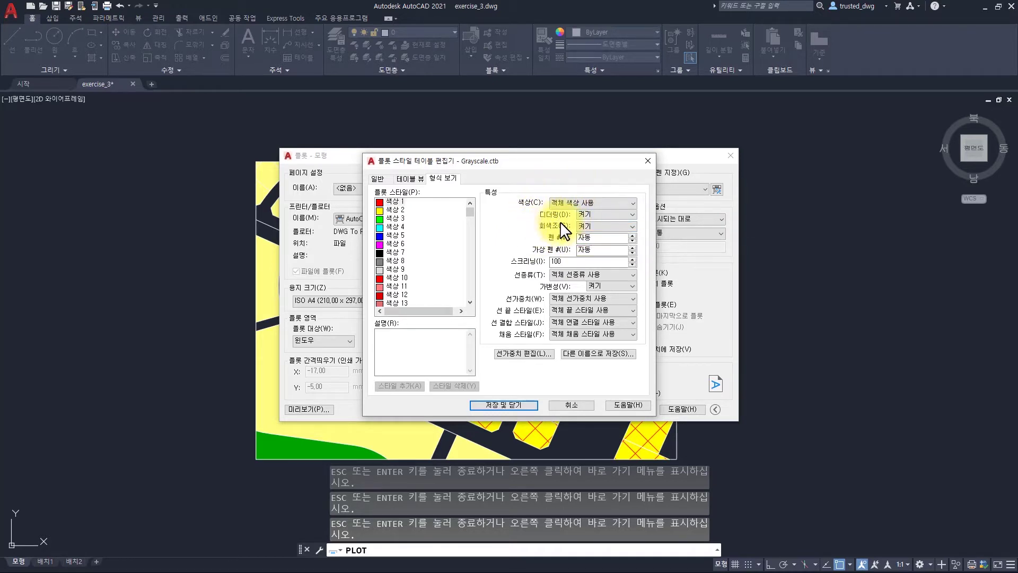
click(398, 241)
scroll(398, 242, down, 3)
click(397, 264)
click(396, 291)
scroll(395, 249, down, 4)
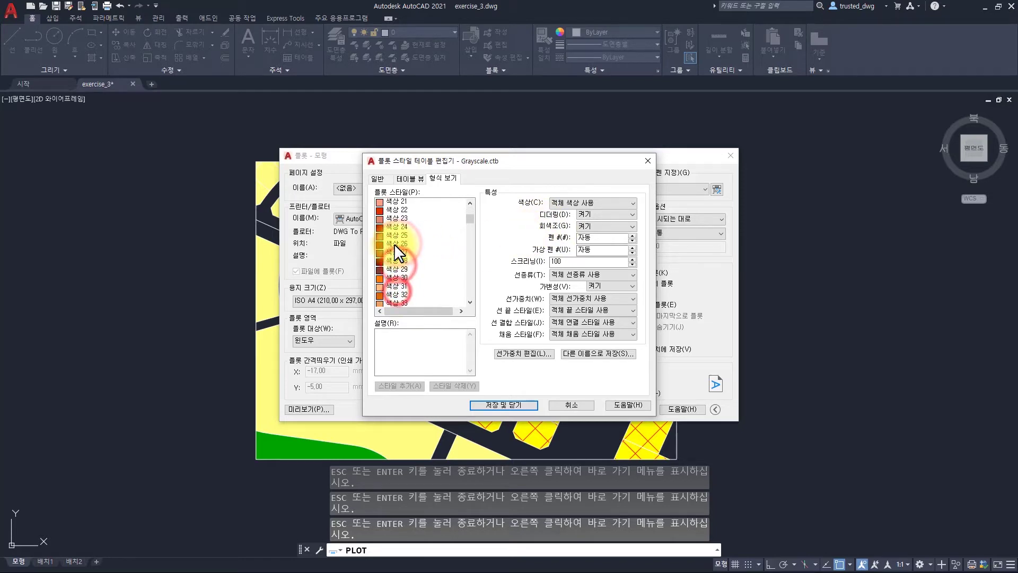
click(391, 221)
click(397, 253)
click(392, 297)
scroll(391, 265, down, 6)
click(394, 235)
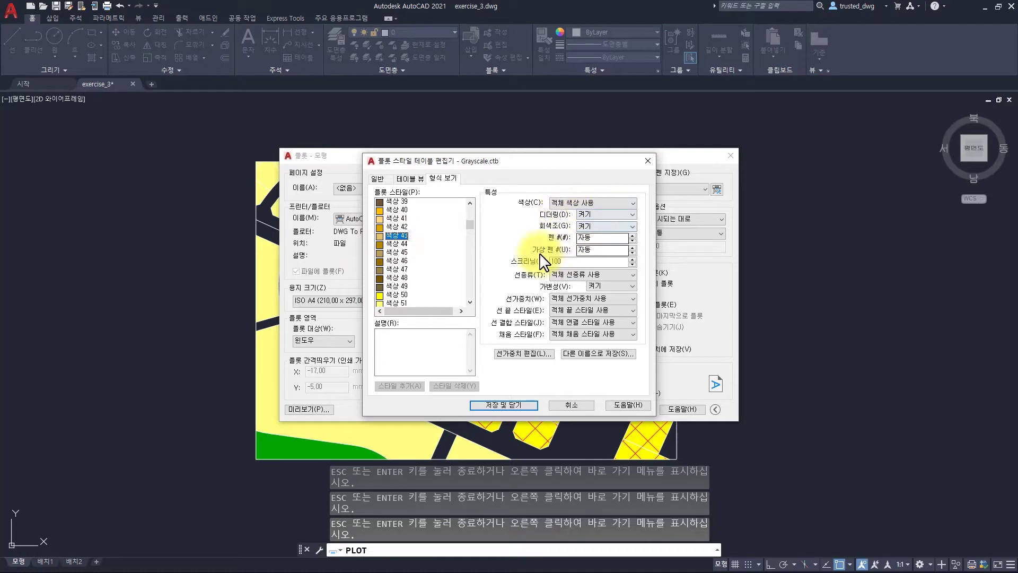
scroll(405, 260, down, 4)
click(399, 257)
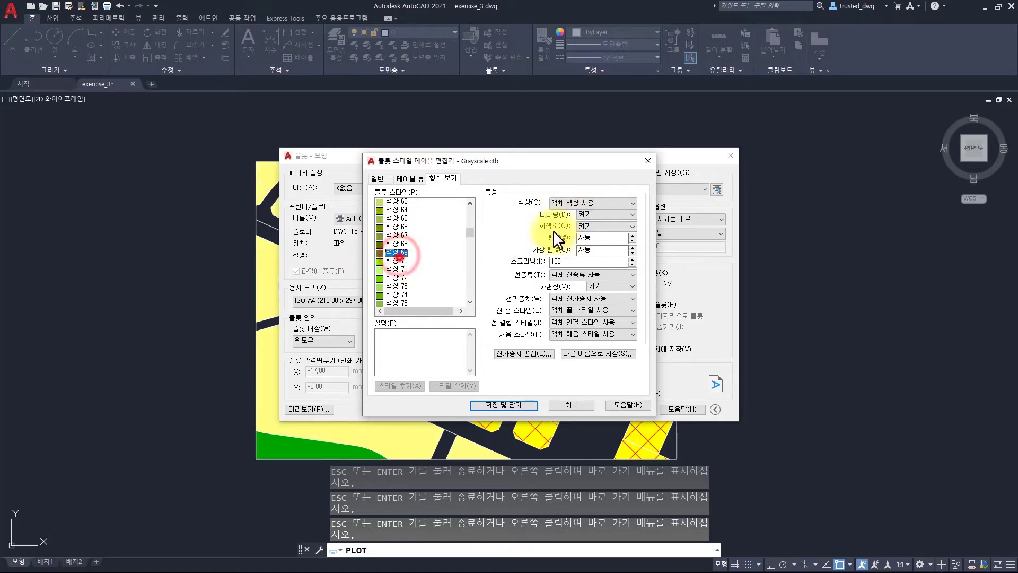
key(Escape)
- Change the plot style table to acad.ctb for all layouts
click(670, 189)
click(634, 207)
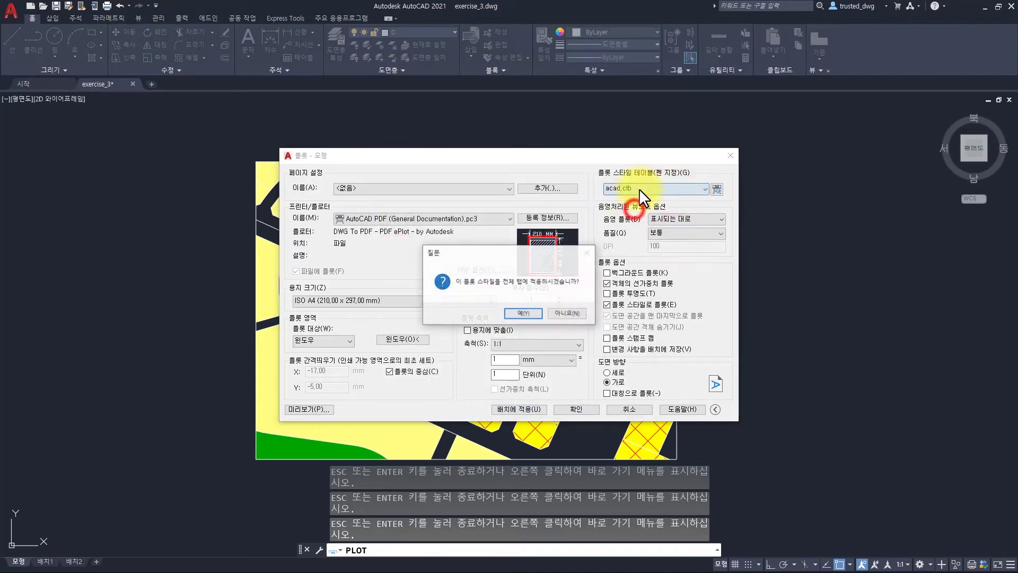
click(530, 316)
- Examine the color and grayscale properties of various color entries in acad.ctb and leave the table without changes
click(717, 189)
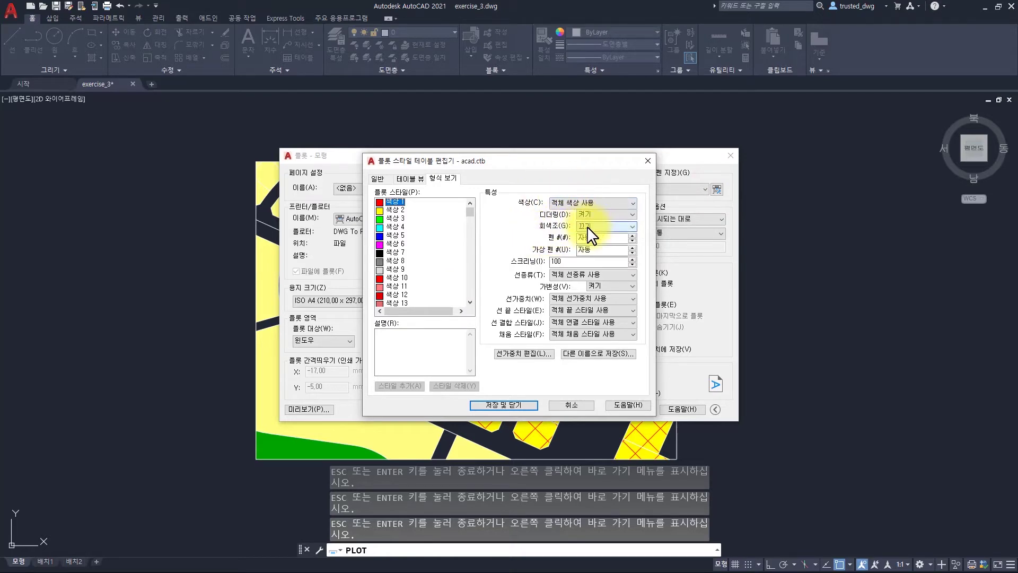
scroll(405, 250, down, 9)
click(402, 262)
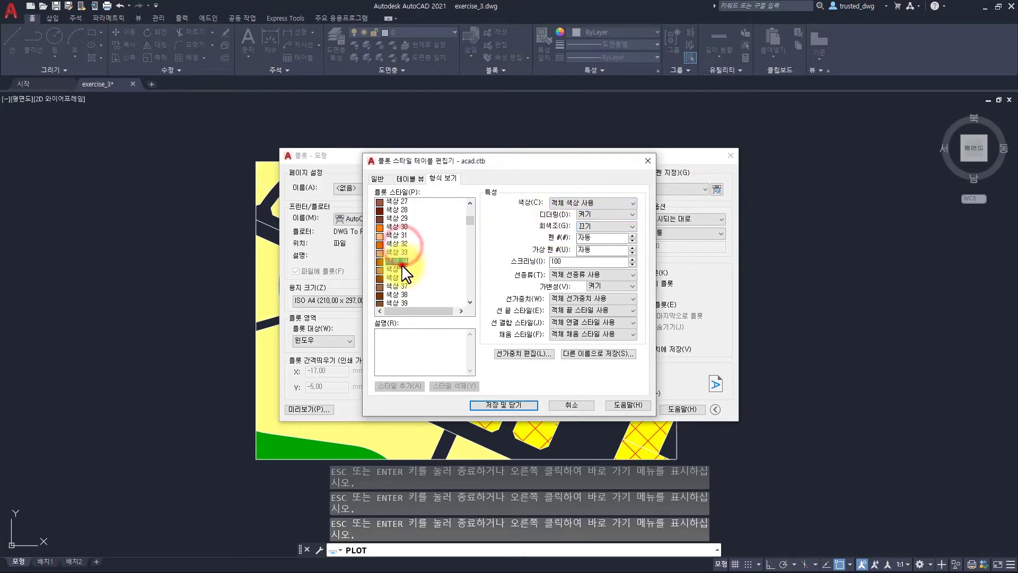
scroll(404, 276, down, 5)
scroll(402, 253, down, 10)
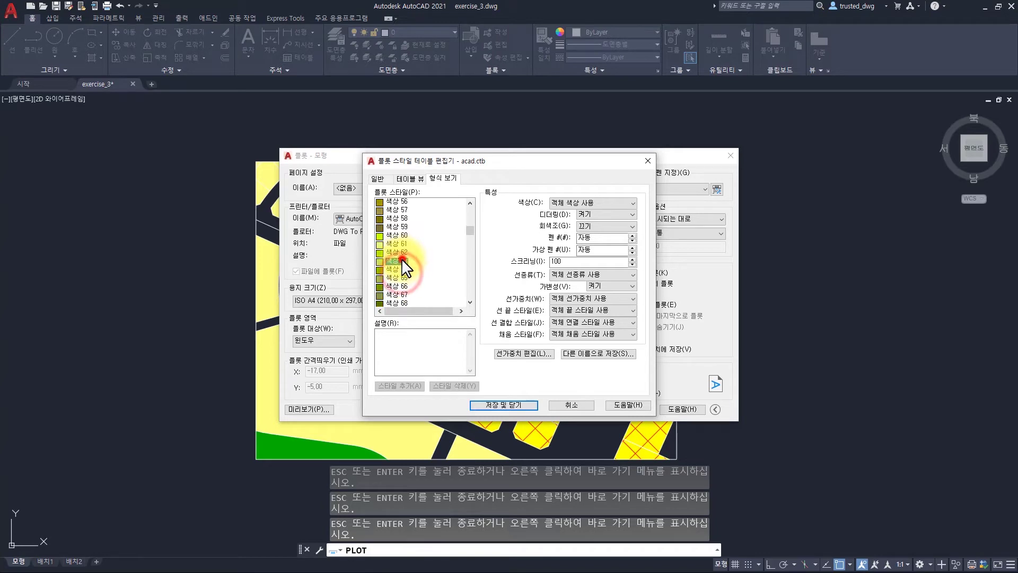
click(402, 253)
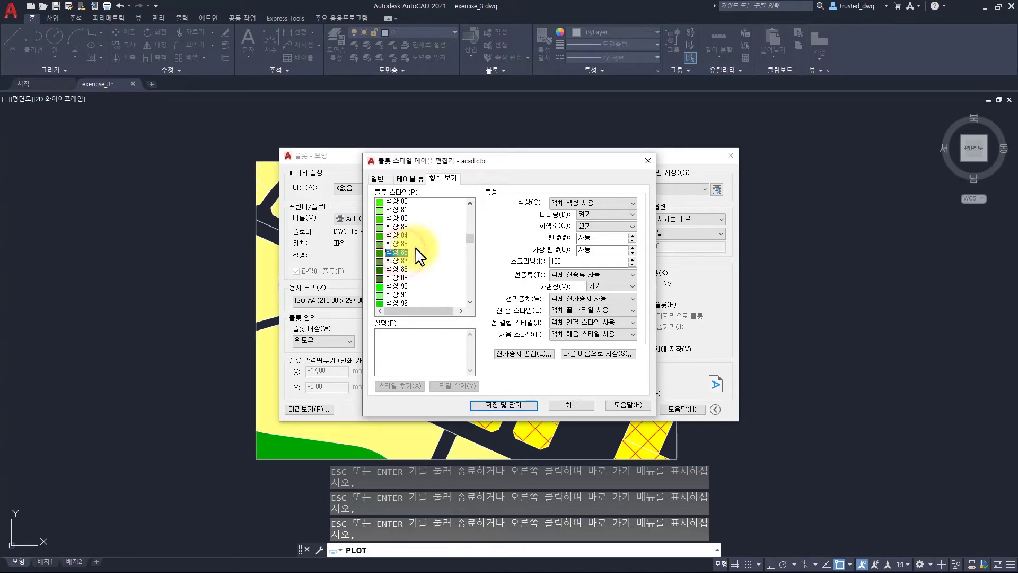
key(Escape)
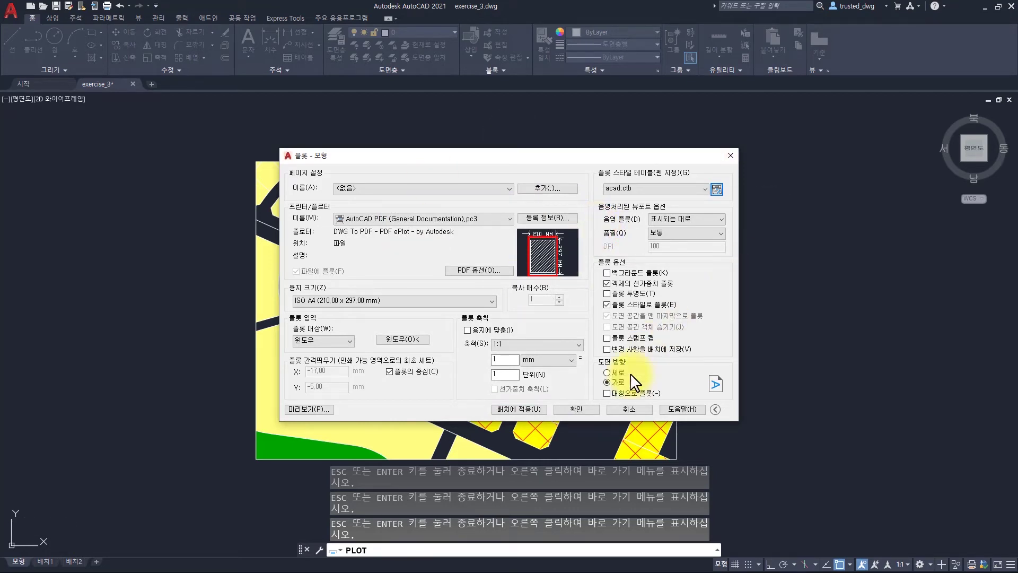
- Plot the drawing to a PDF file named acad on the desktop
click(582, 410)
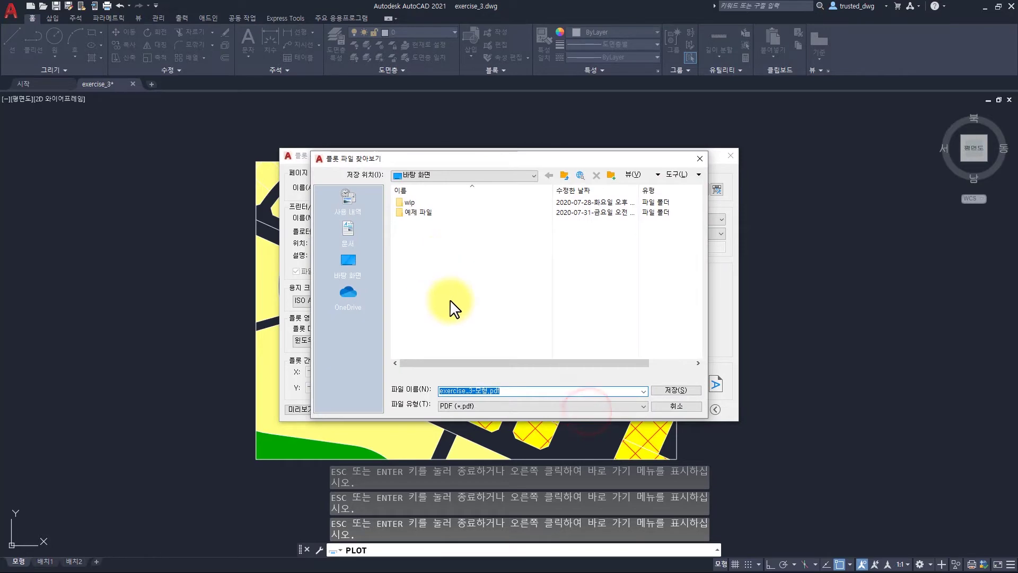
click(518, 390)
key(ctrl+a)
text(acad)
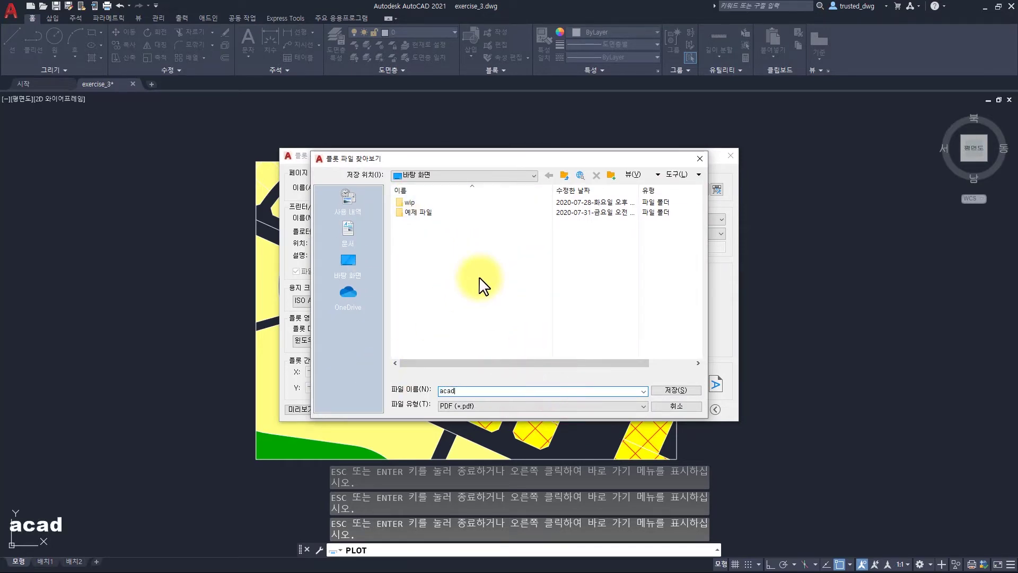
click(669, 390)
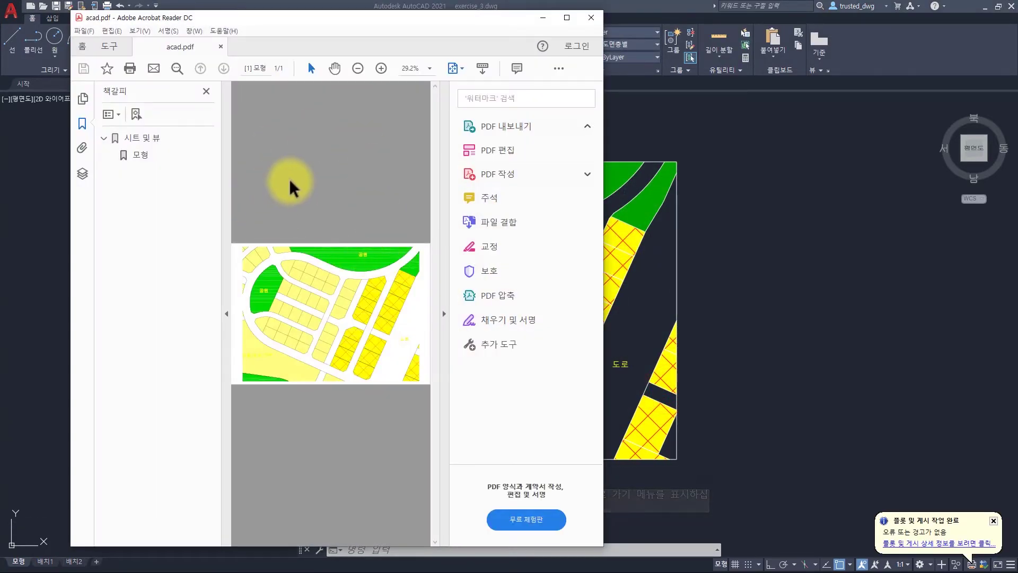
- Return from the PDF viewer to the drawing, start a new plot and load the previous plot's page setup
click(697, 188)
key(Escape)
key(Escape)
key(Escape)
key(Escape)
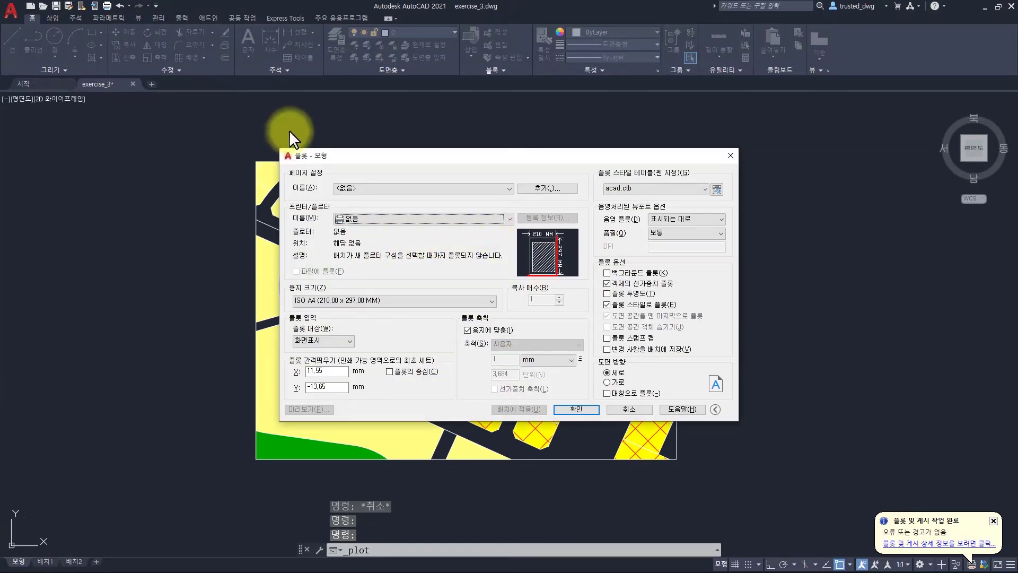
click(360, 219)
click(364, 224)
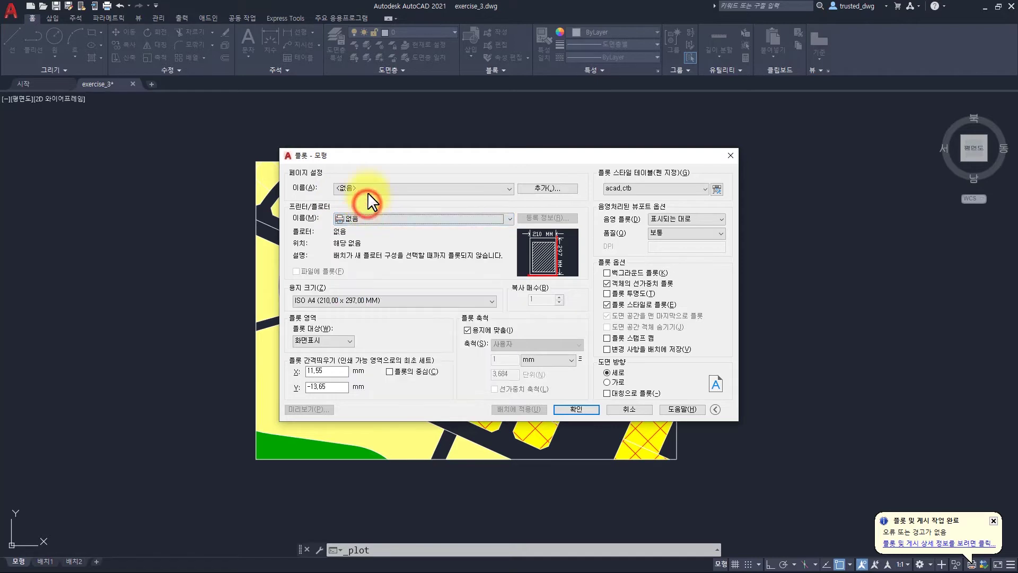
click(368, 190)
click(365, 202)
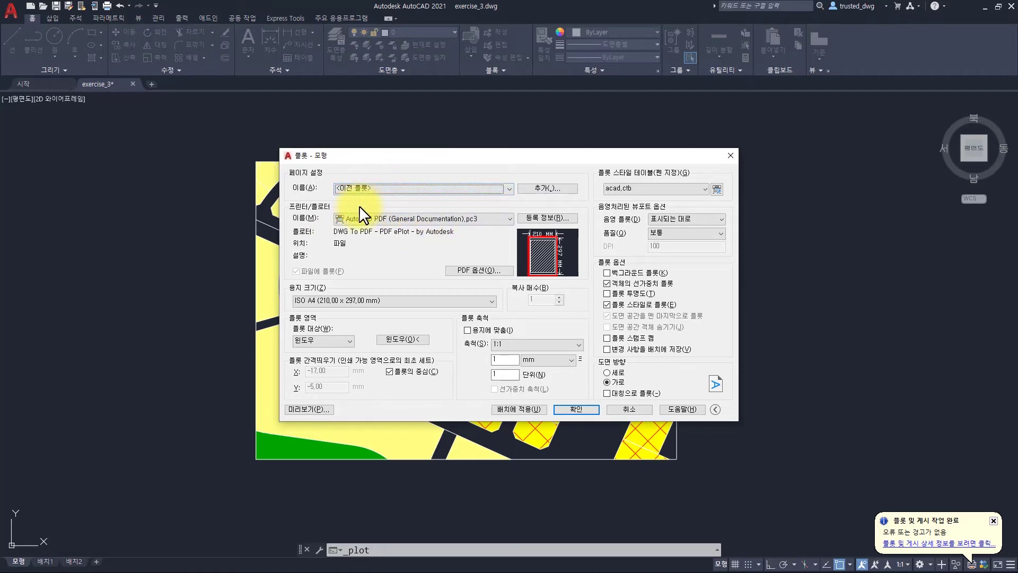
click(319, 153)
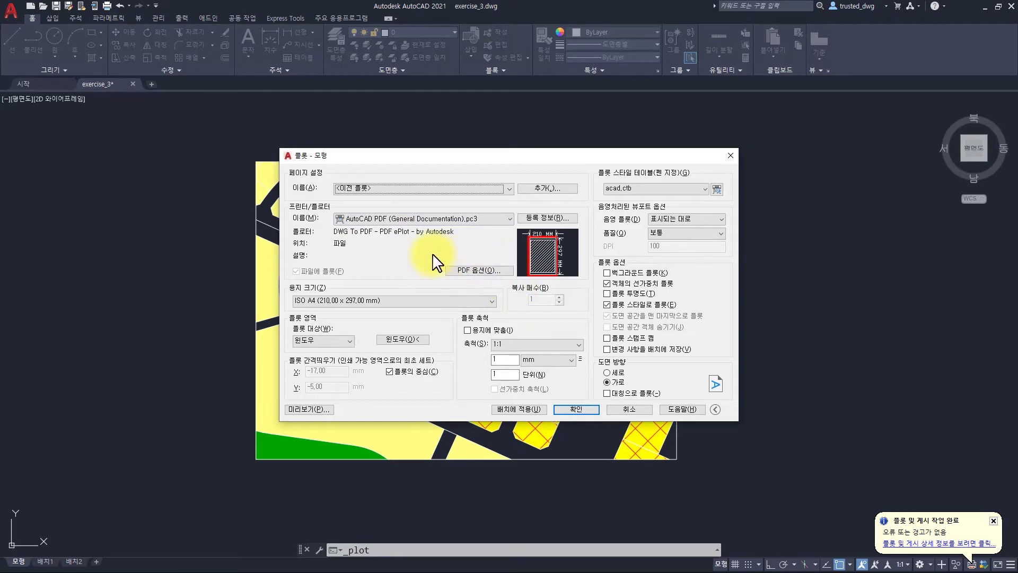
- Turn off showing results in the viewer in the PDF options and save the change to the plotter's PC3 configuration file
click(464, 269)
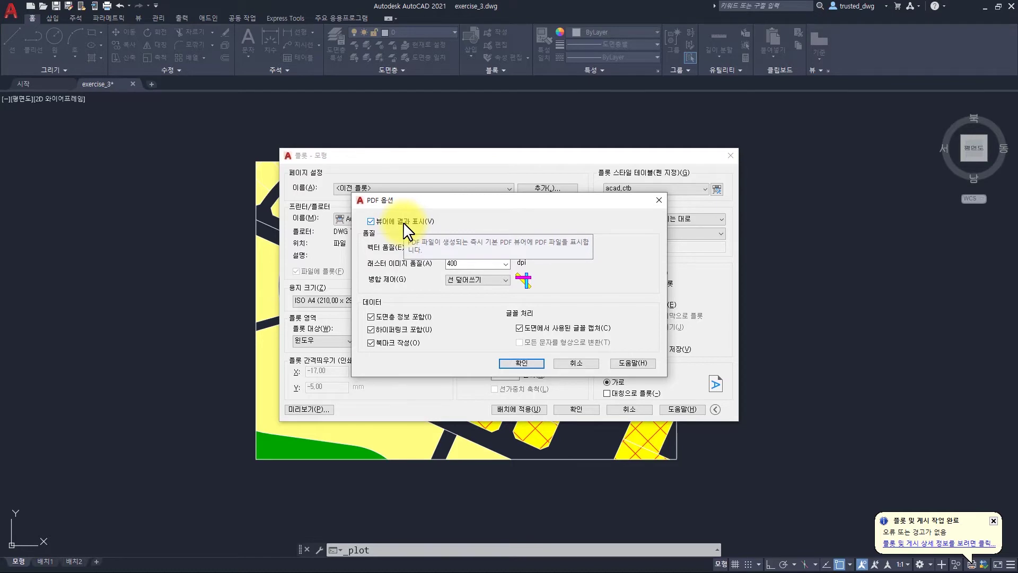
click(402, 222)
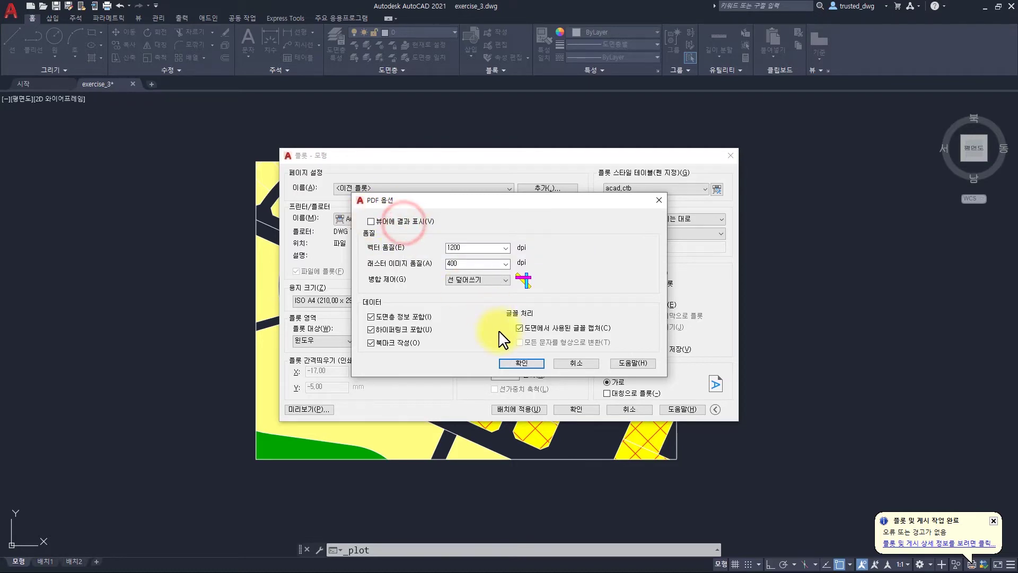
click(517, 364)
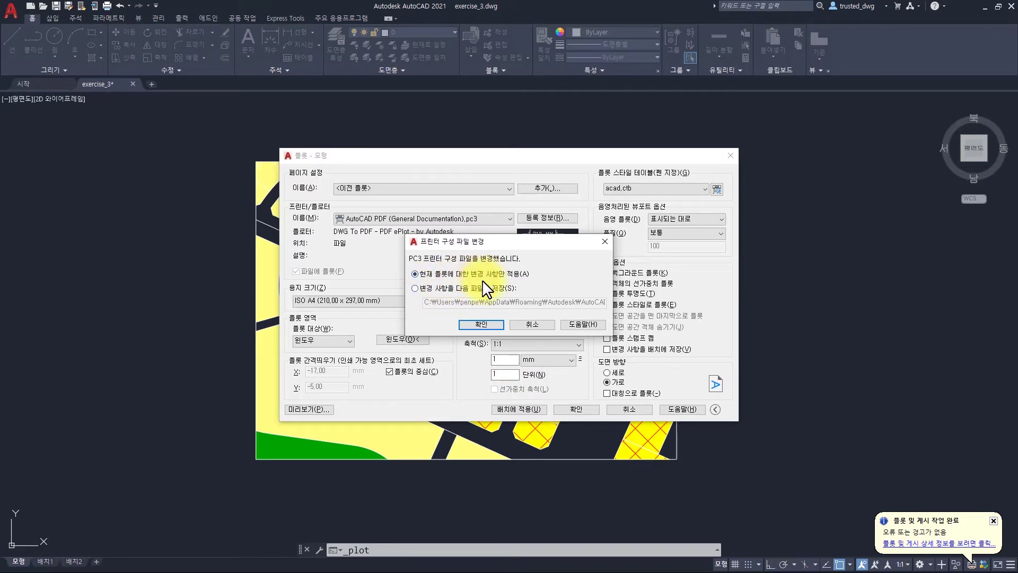
click(436, 288)
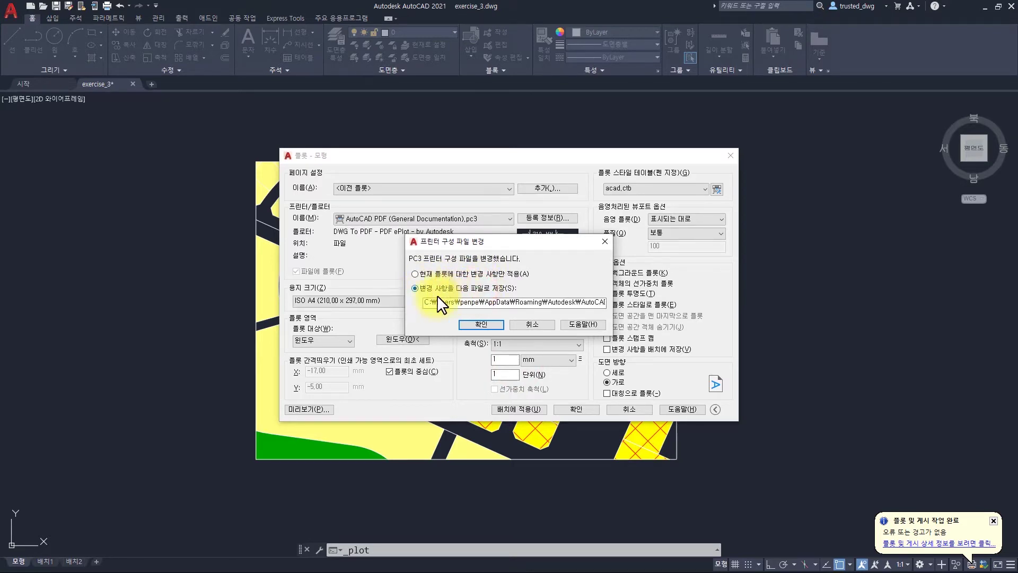
click(478, 322)
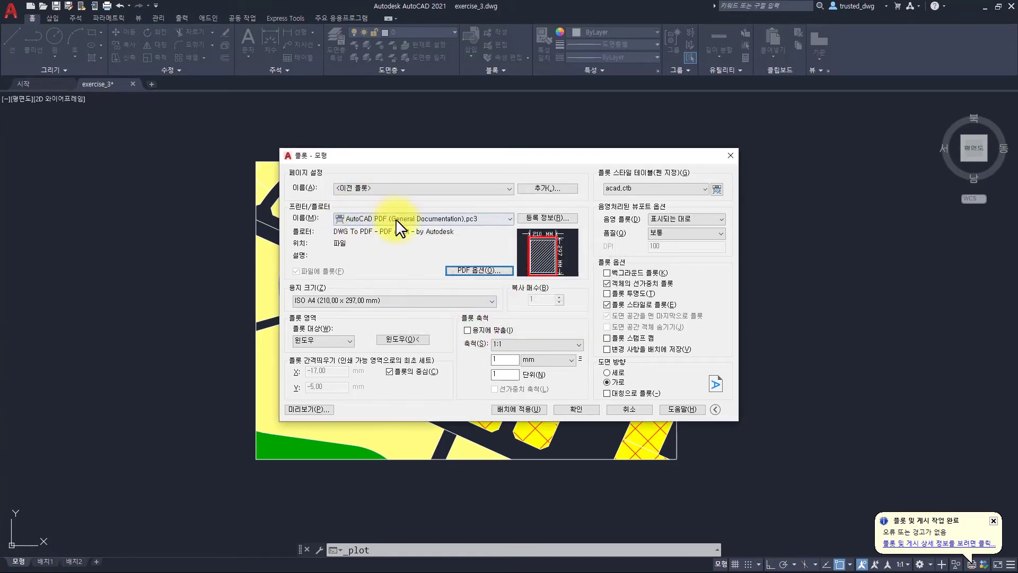
- Switch the plotter to AutoCAD PDF (High Quality Print).pc3 and check its PDF options without changing them
click(470, 219)
click(422, 235)
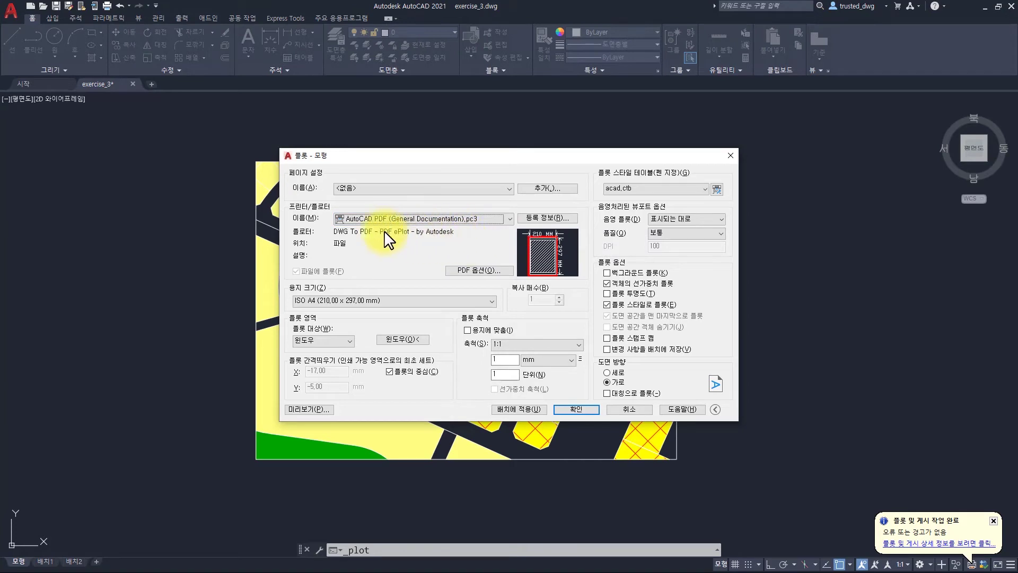
click(455, 217)
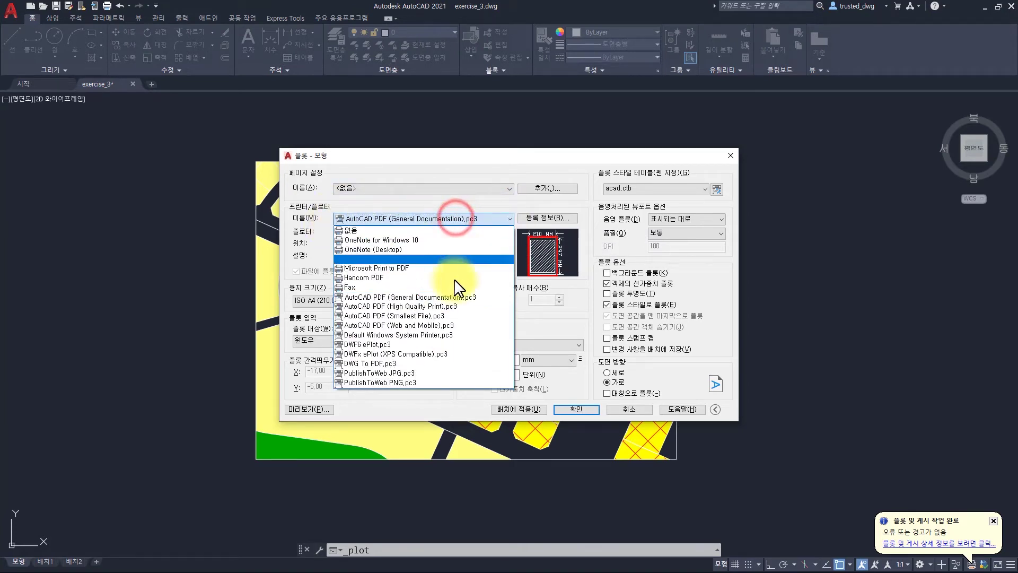
click(406, 306)
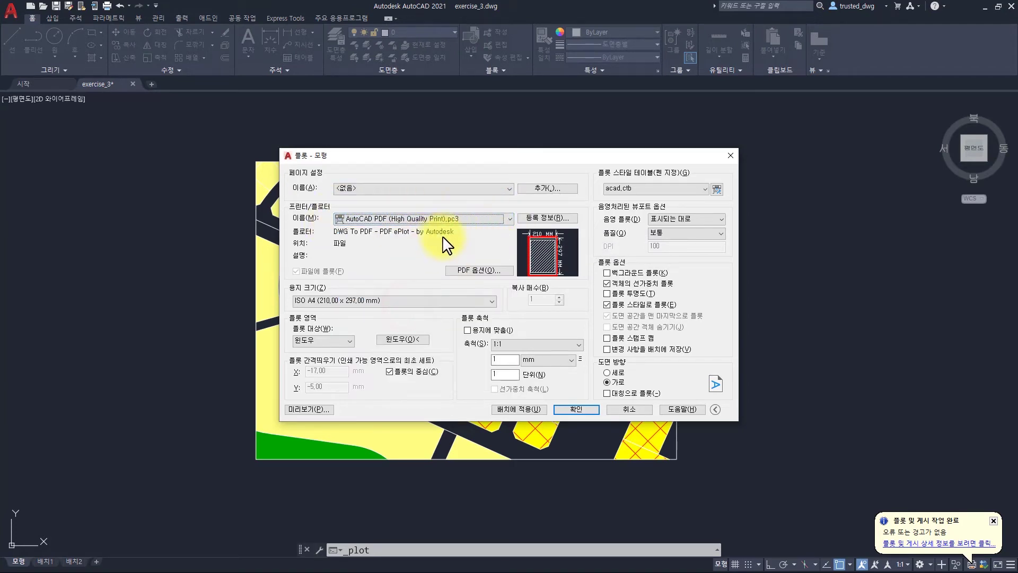
click(478, 270)
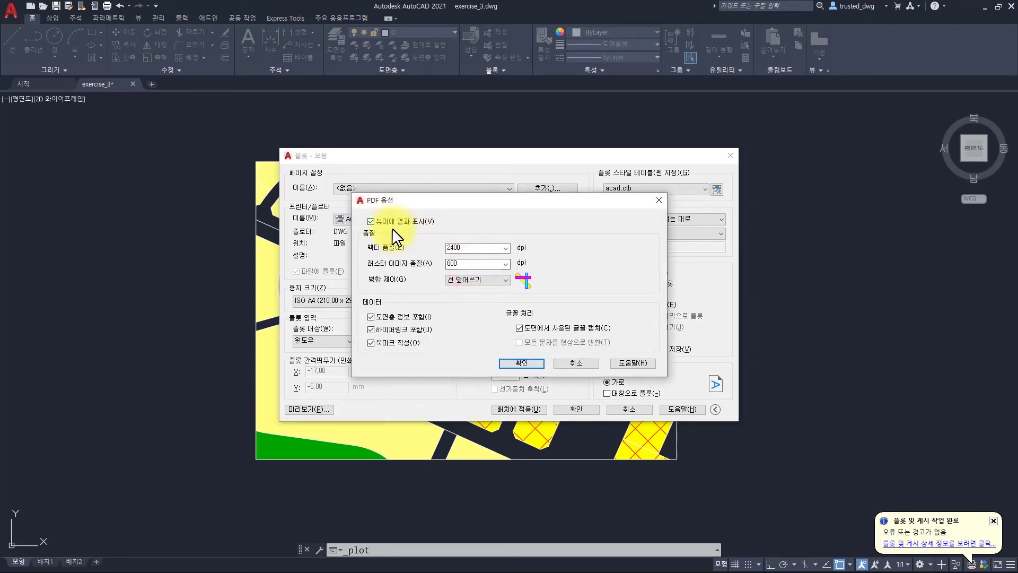
key(Escape)
- Set the plotter back to AutoCAD PDF (General Documentation).pc3 and check its PDF options for the viewer setting
click(443, 218)
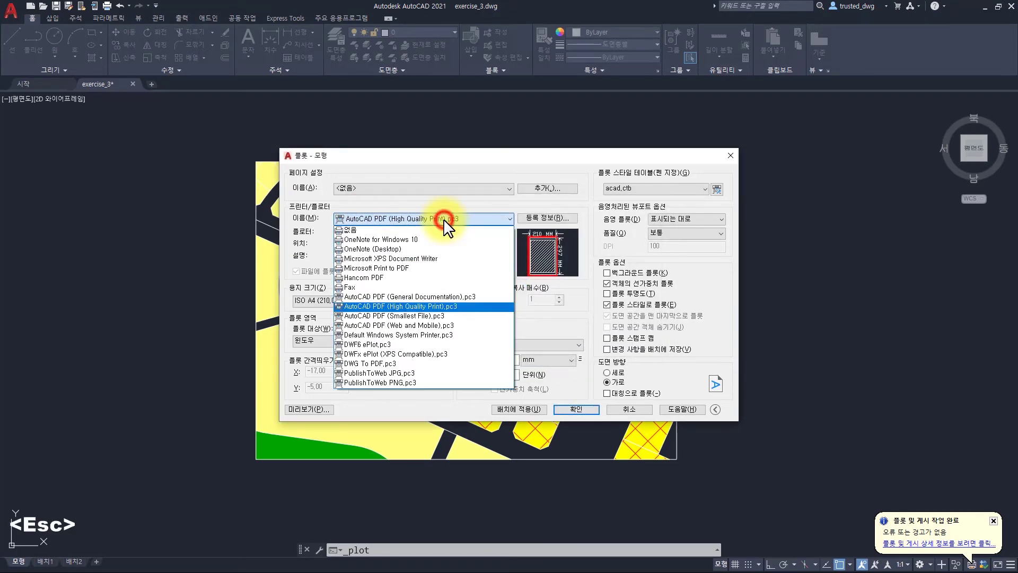
click(457, 294)
click(479, 270)
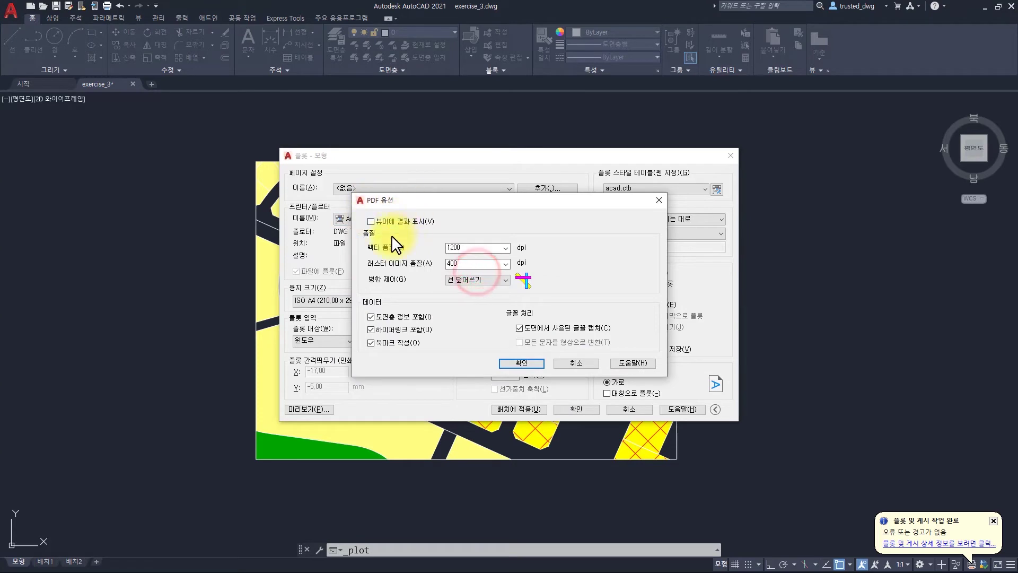
key(Escape)
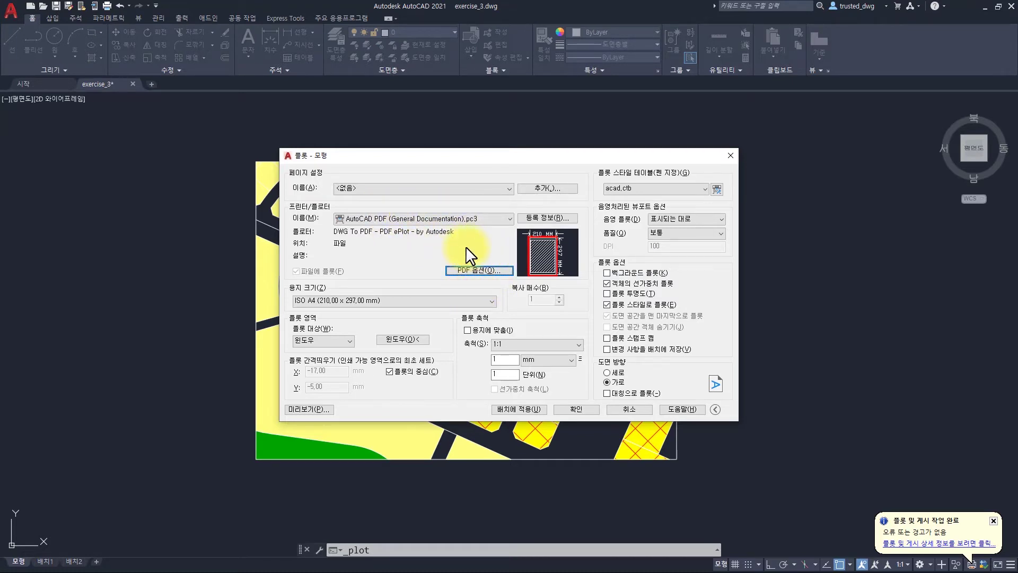
- Set the plot style table to Grayscale.ctb and apply it to all layouts
click(648, 188)
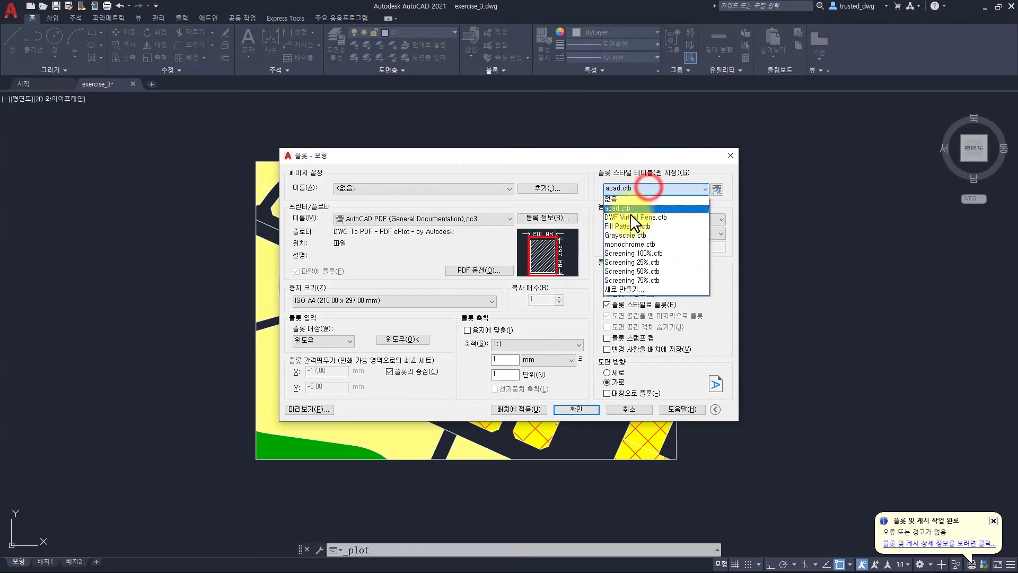
click(628, 235)
click(528, 312)
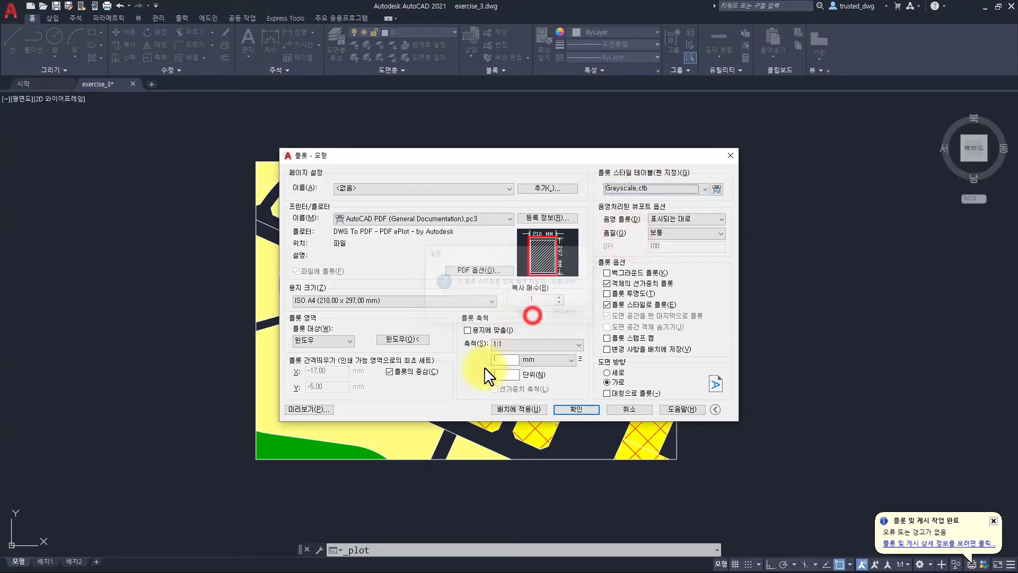
- Plot the drawing to a PDF file named gray on the desktop
click(575, 408)
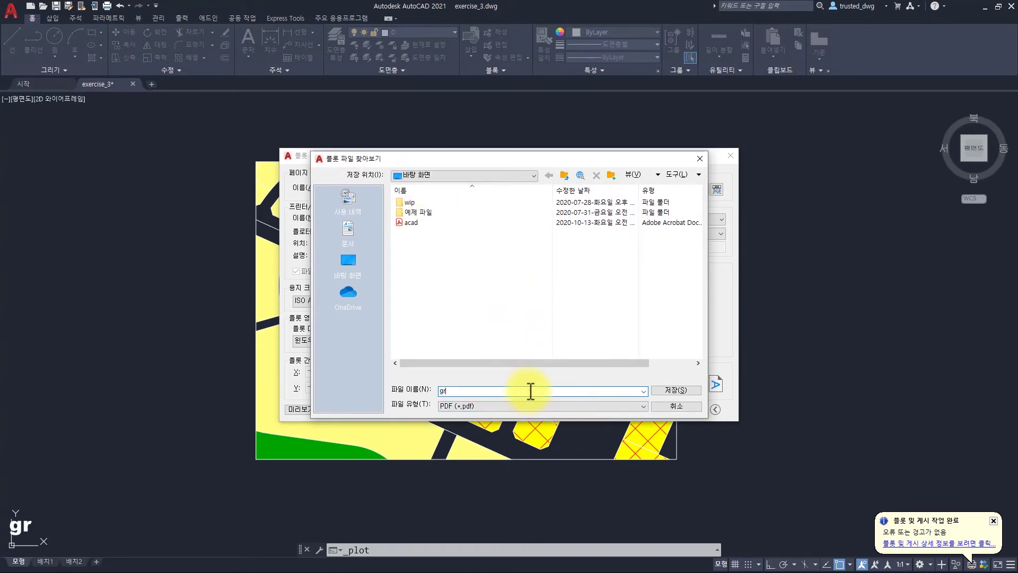
text(gray)
key(Return)
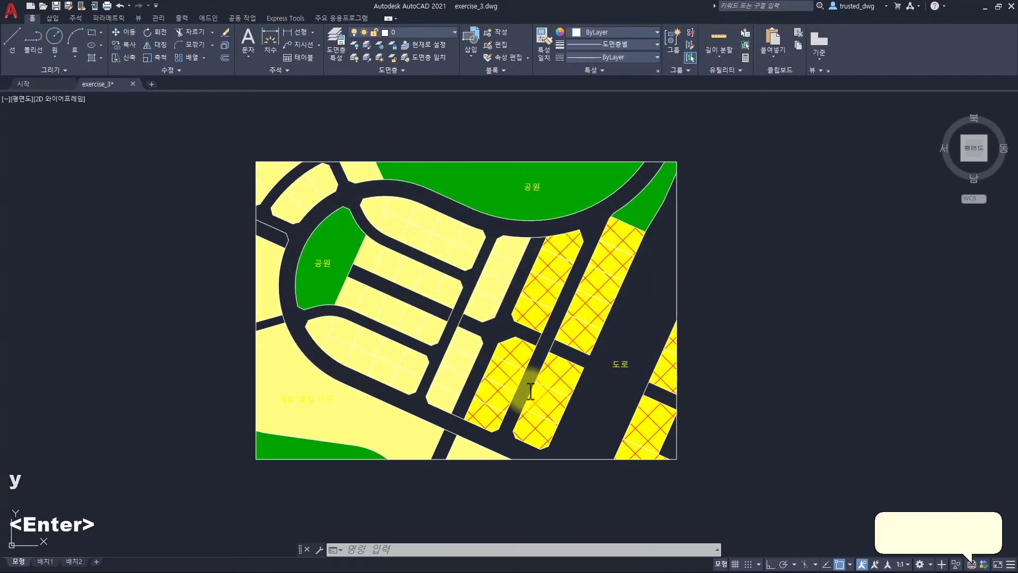
- Start another plot with the previous plot's settings, set the plot style table to monochrome.ctb and apply it to all layouts
key(space)
click(438, 189)
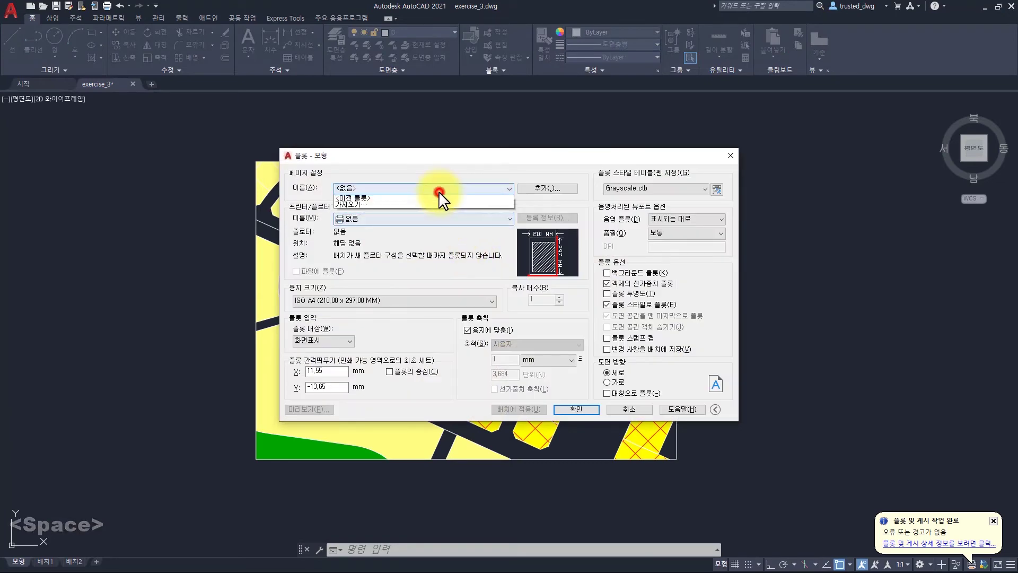
click(430, 203)
click(636, 188)
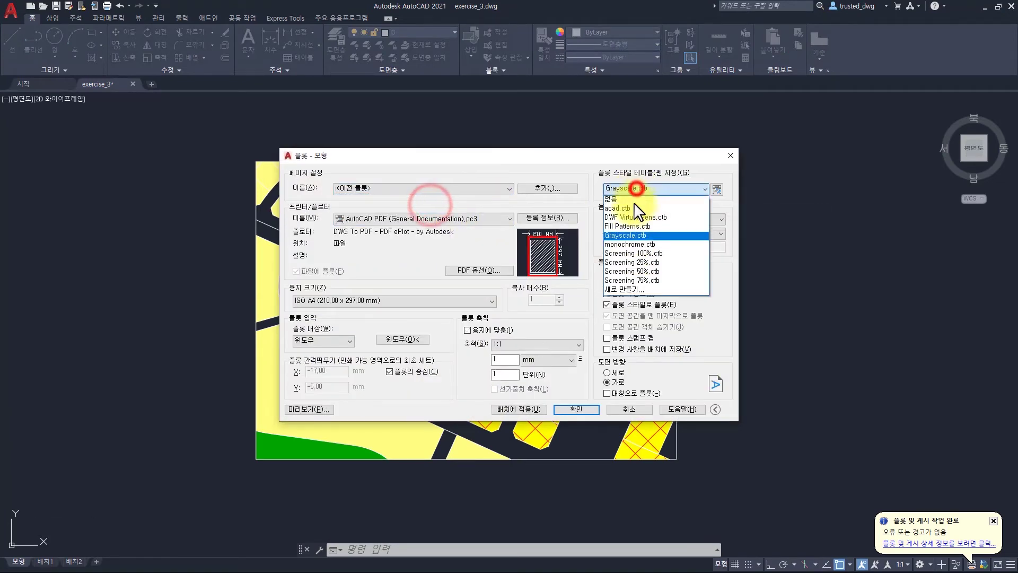
click(631, 243)
click(530, 308)
- Plot the drawing to a PDF file named mono on the desktop
click(576, 409)
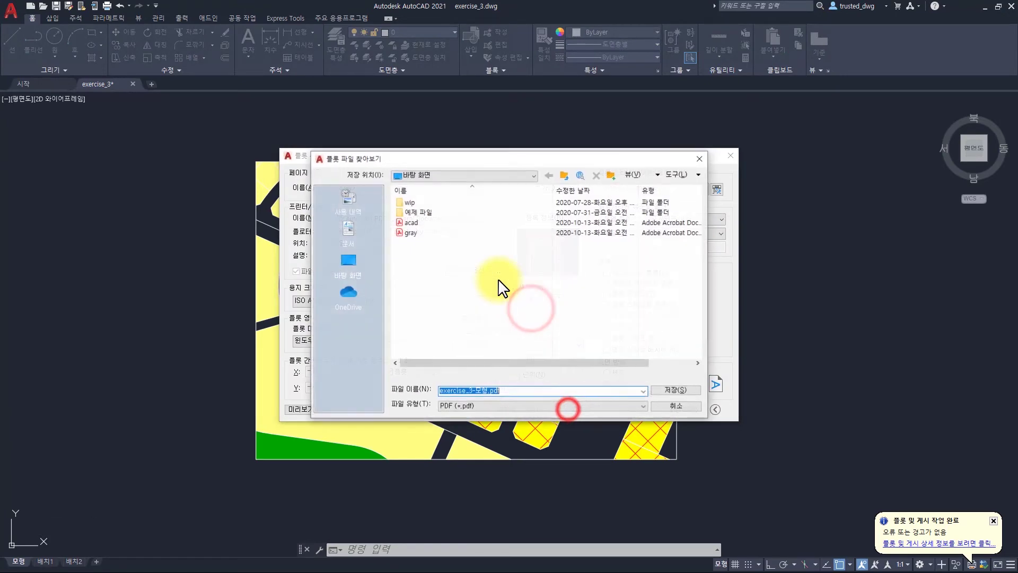
text(mono)
key(Return)
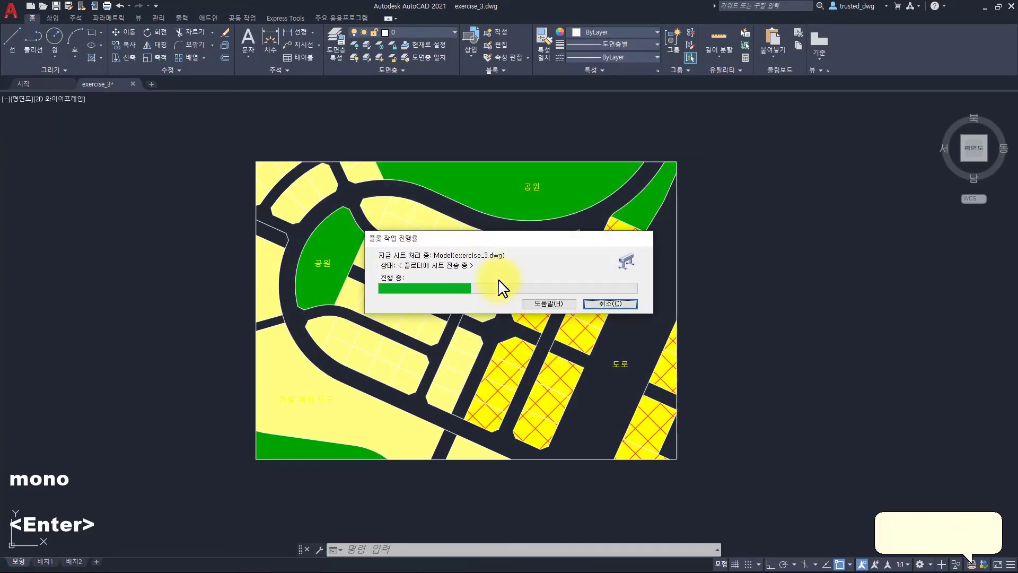
- Open the acad, gray and mono PDFs together from the desktop folder in Adobe Acrobat Reader
key(super+e)
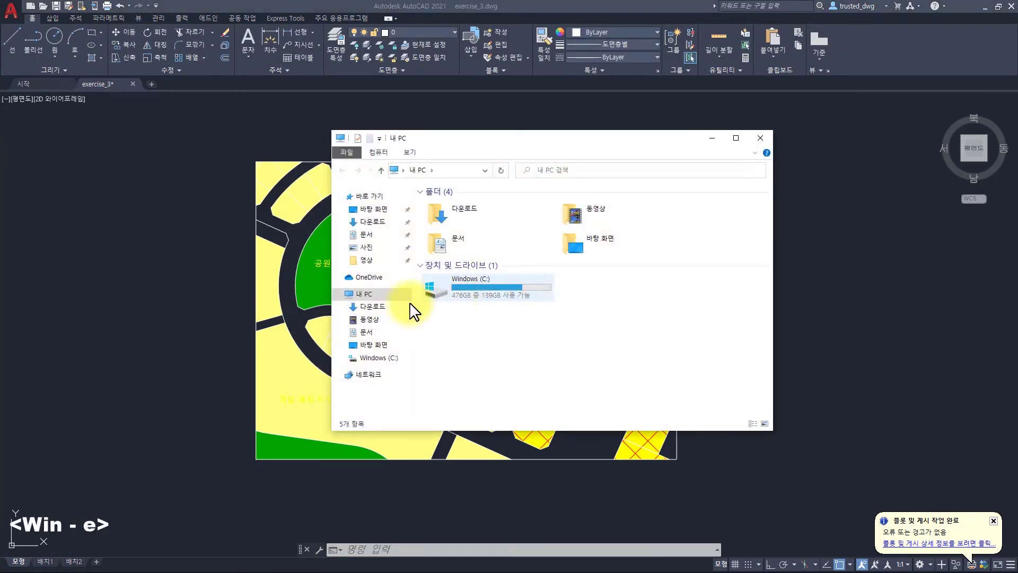
click(373, 345)
click(625, 265)
key(Return)
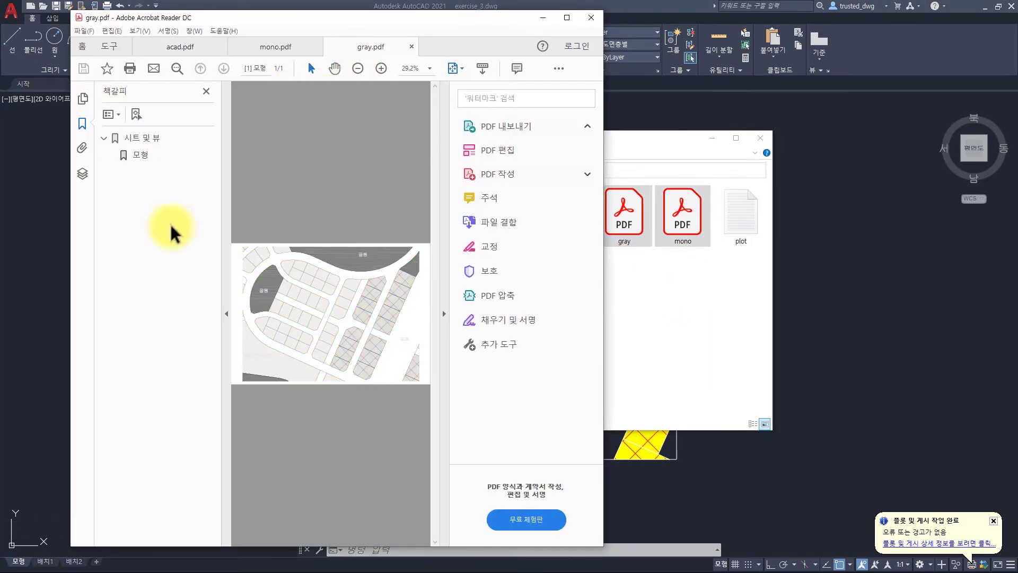
- Hide the side panes and examine the 공원 labels and parcel fills in gray.pdf
click(222, 178)
click(443, 148)
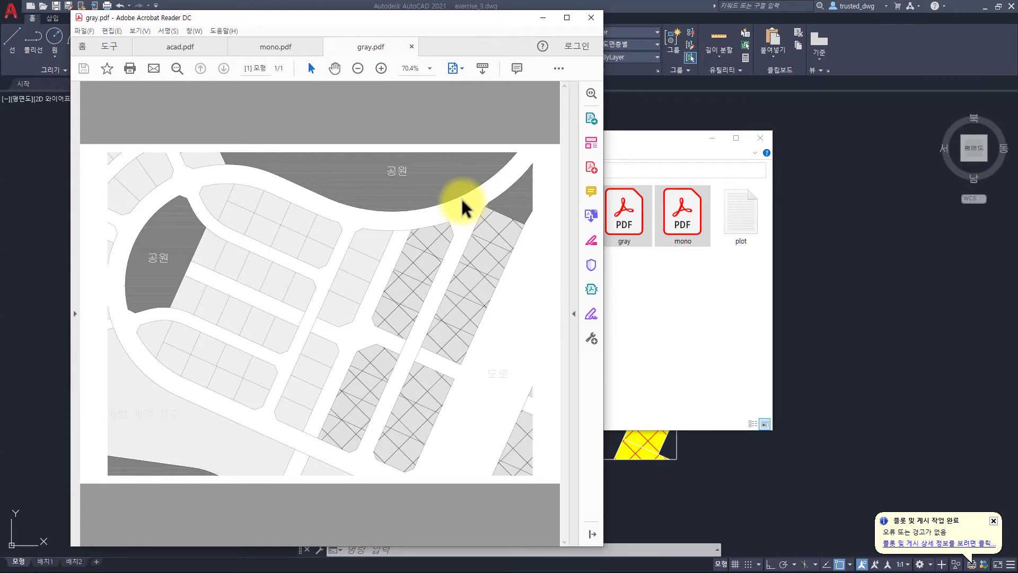
drag(381, 176, 430, 180)
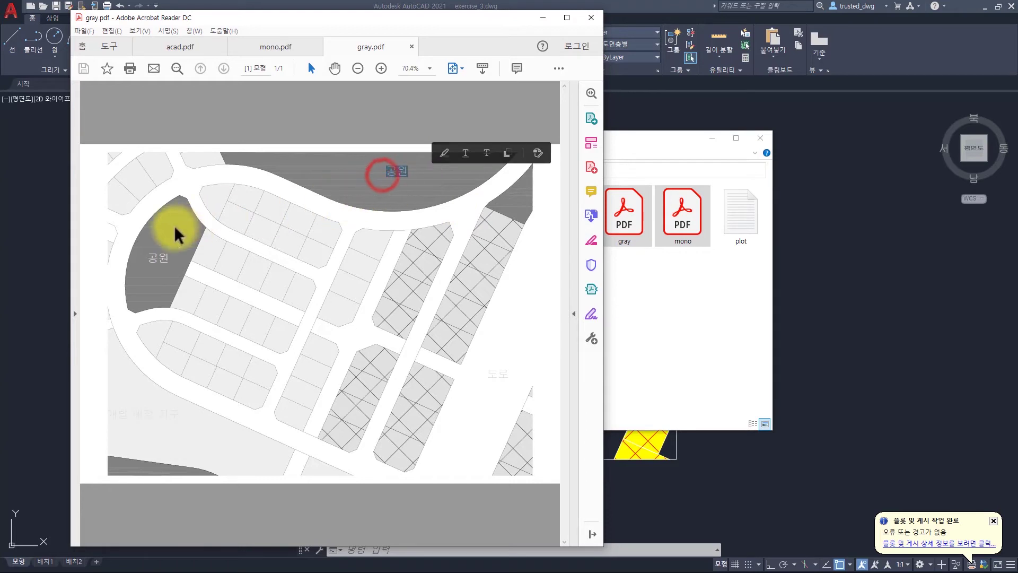
drag(143, 268, 184, 261)
click(272, 267)
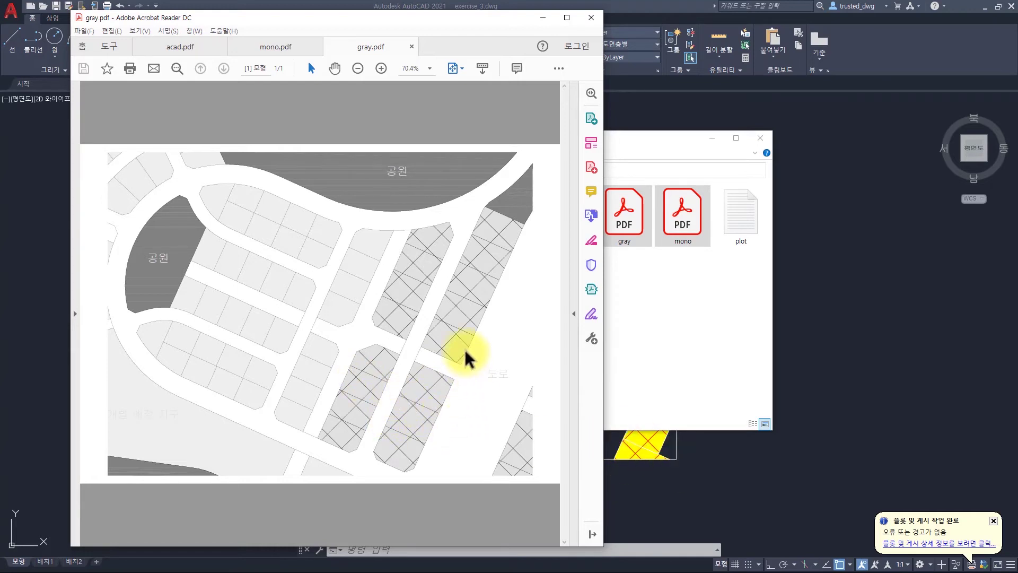
- Return to the AutoCAD drawing and inspect the short parcel boundary line in the map's southeast block, ending with nothing selected
click(720, 459)
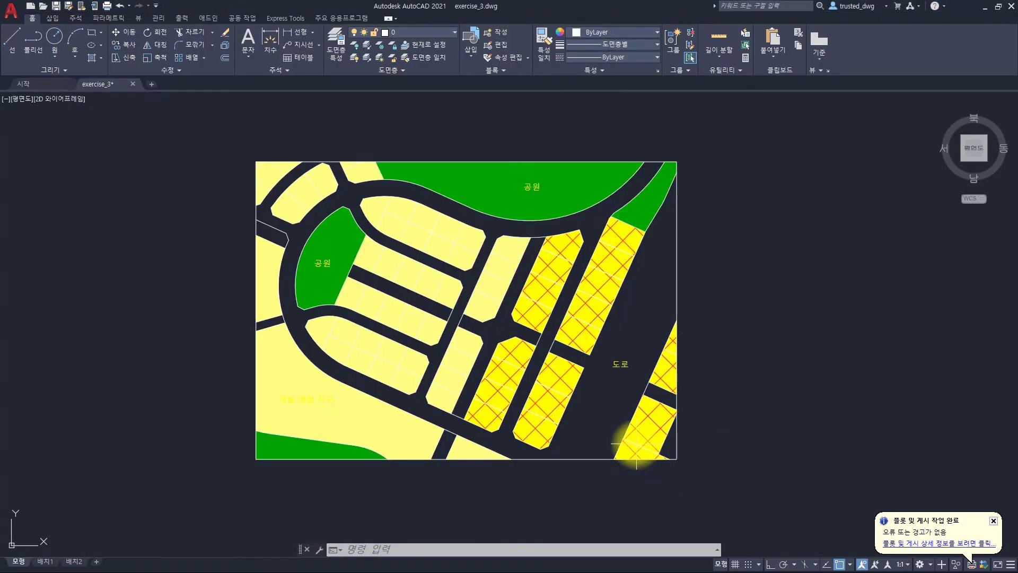
click(636, 444)
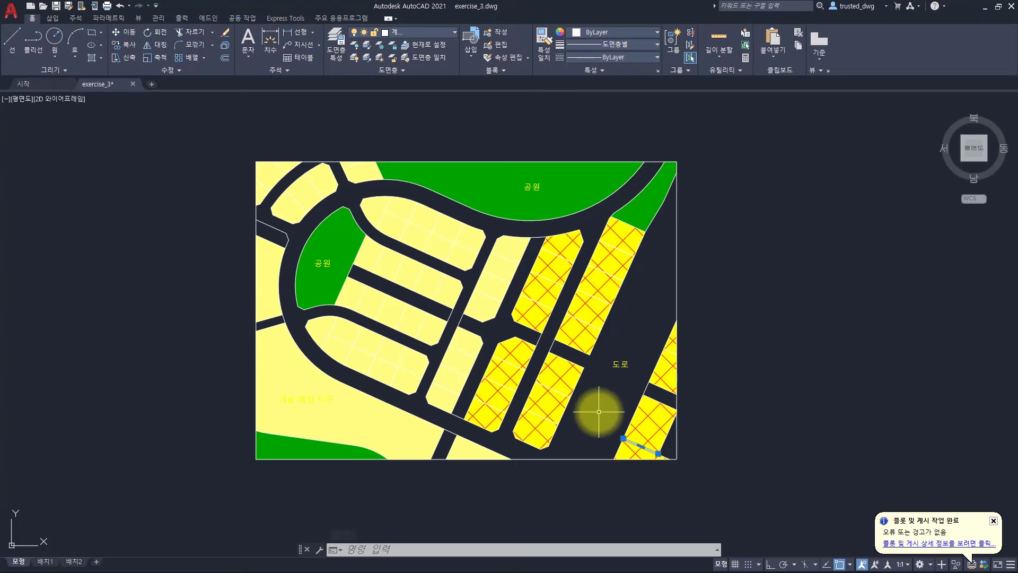
key(Delete)
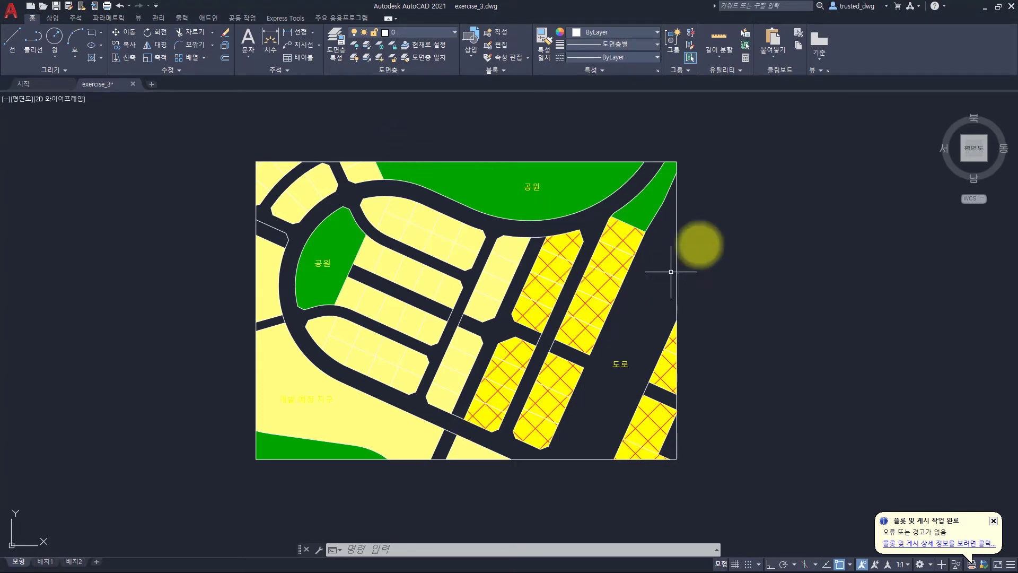
key(Escape)
key(Escape)
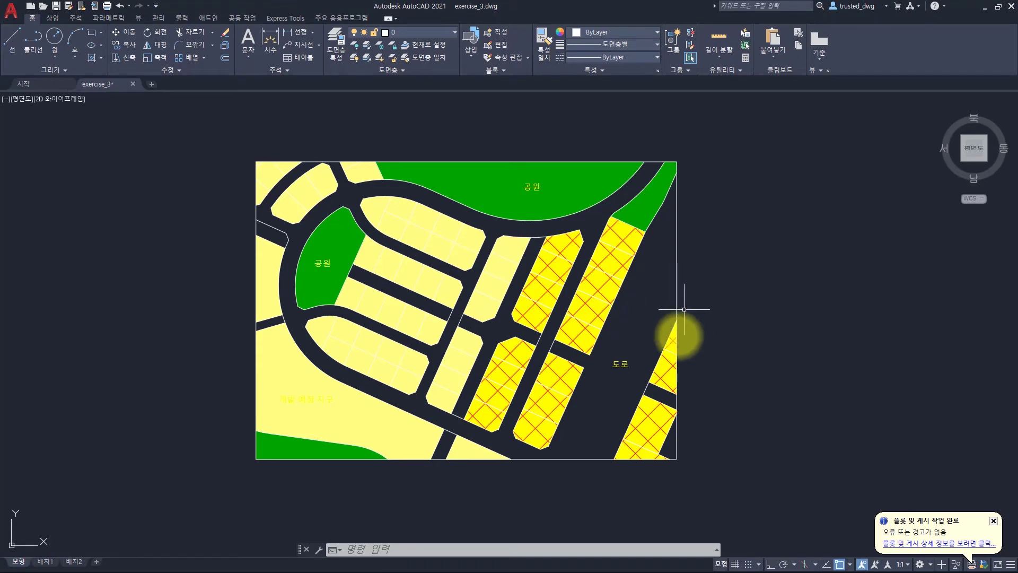
key(Escape)
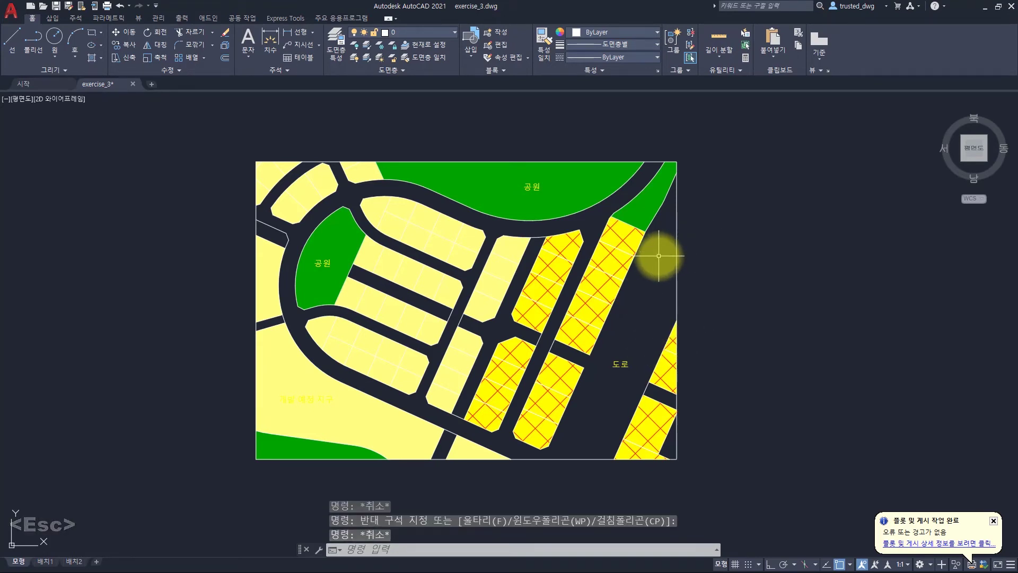
- Draw a slanted test line in the empty area just east of the map border
text(l)
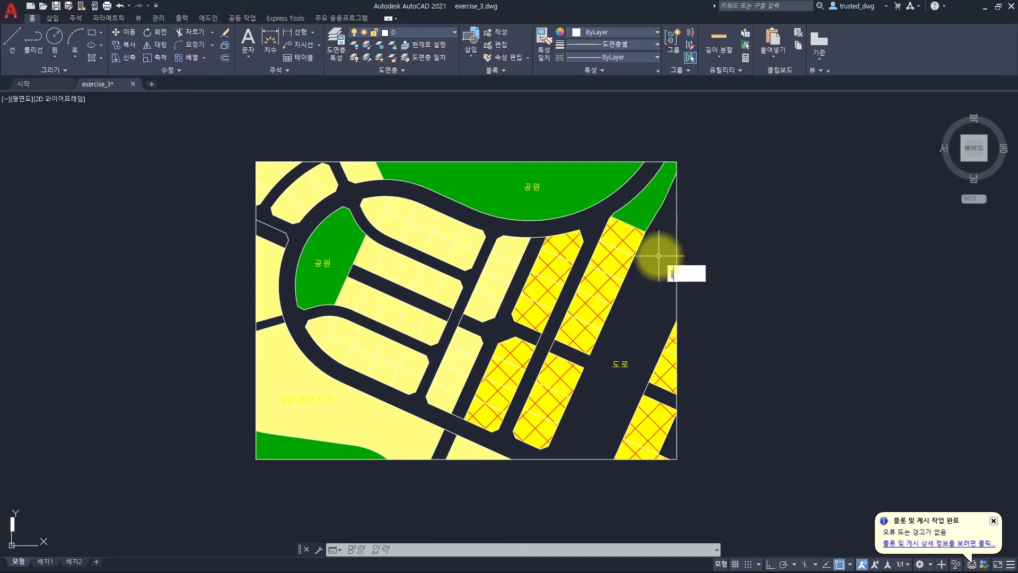
key(space)
click(743, 179)
click(709, 291)
key(space)
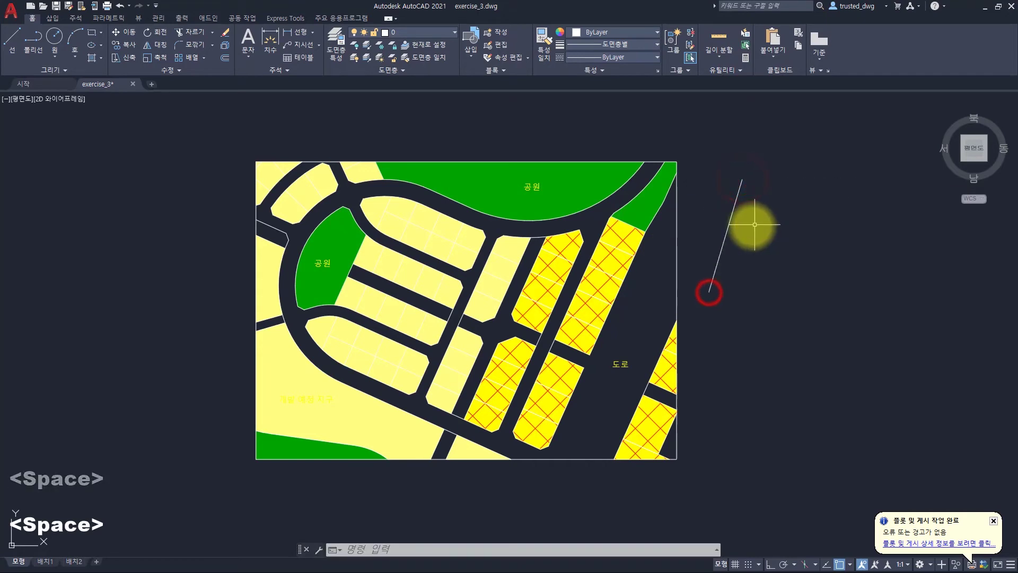
- Change the color of the test line beside the map to black (0,0,0)
click(751, 227)
click(721, 206)
click(617, 32)
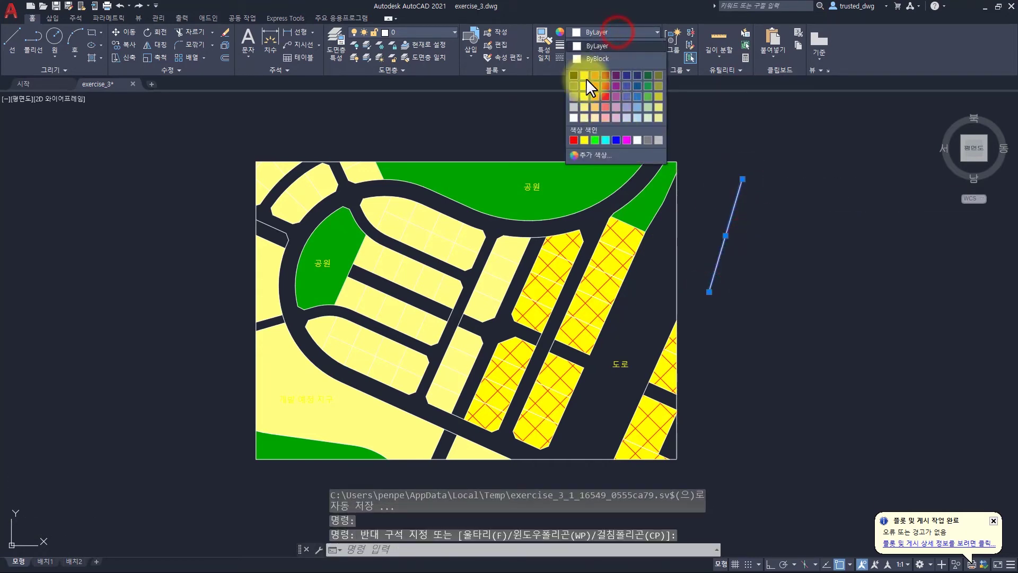
click(574, 74)
key(Escape)
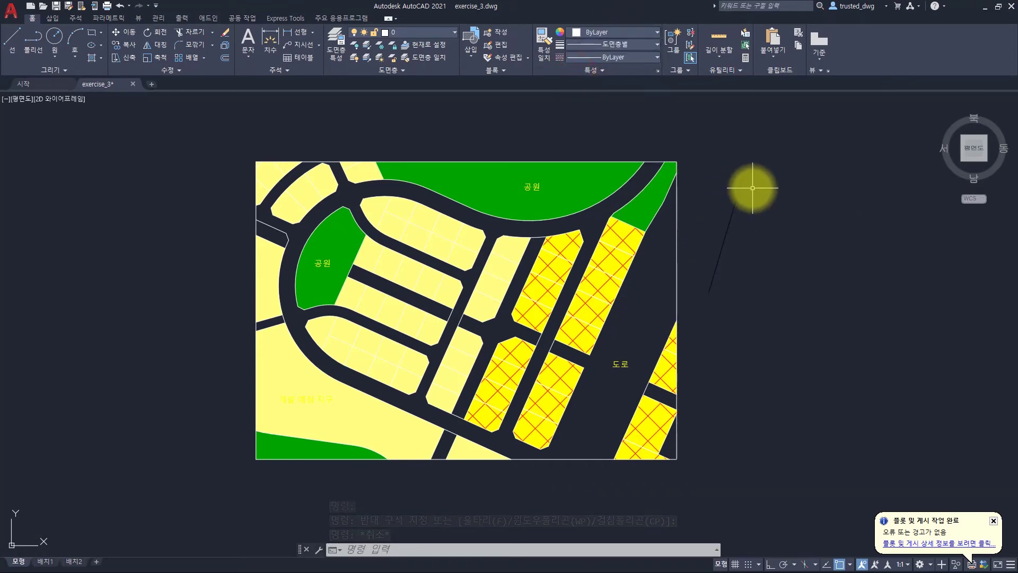
- Select the black test line beside the map and erase it
click(745, 223)
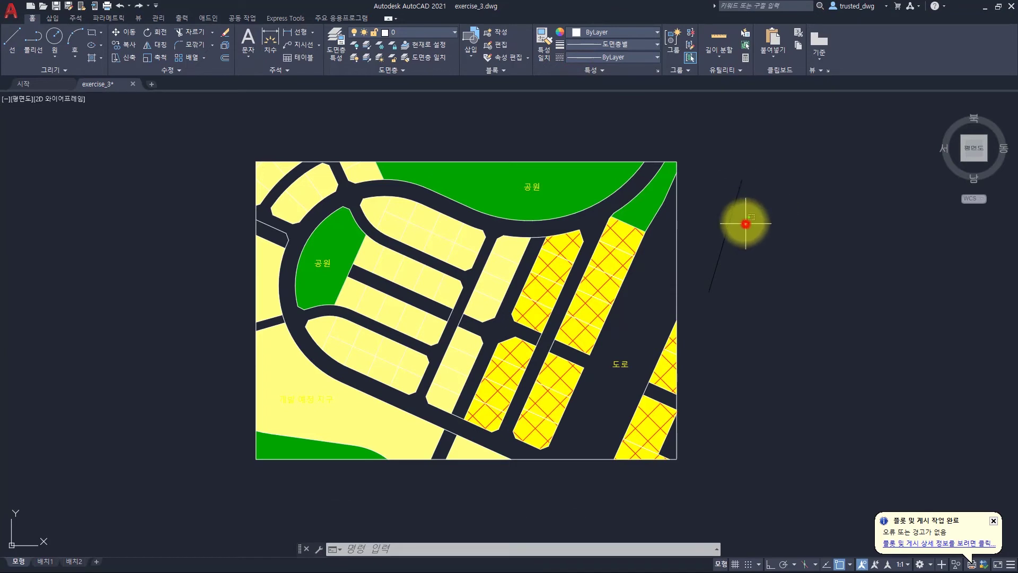
click(722, 180)
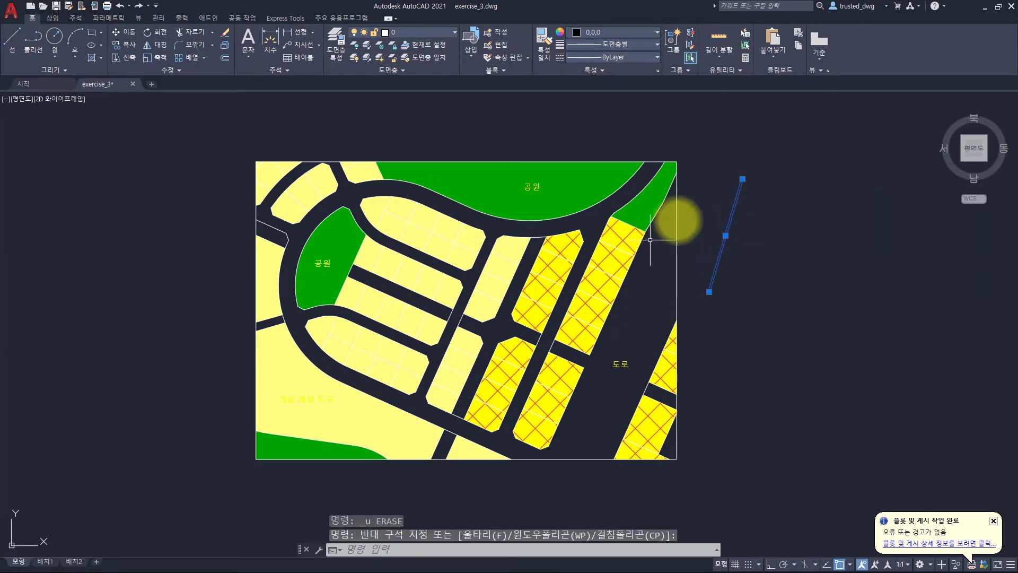
text(e)
key(space)
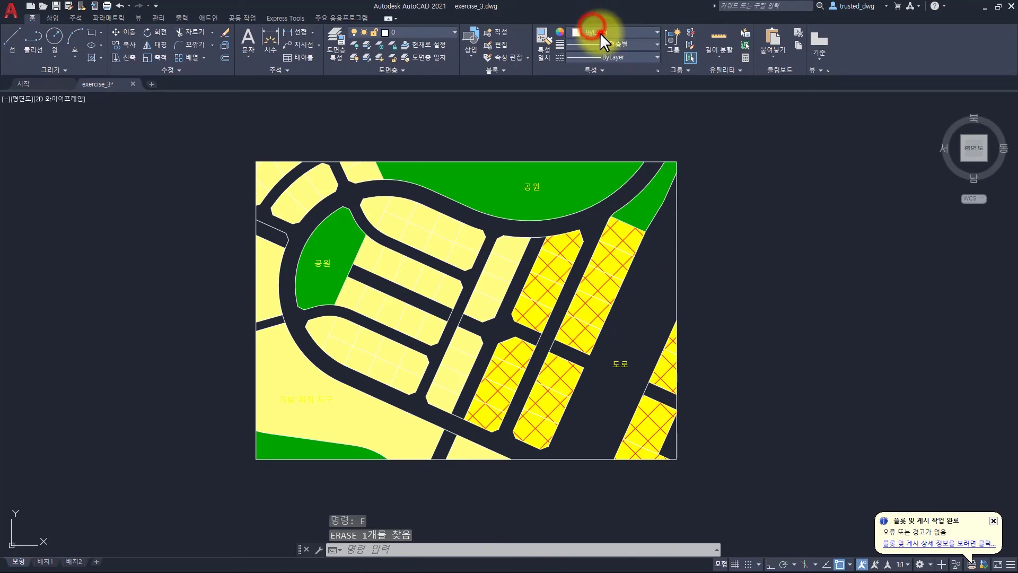
- Compare white color indexes 7 and 255 in the full color palette, cancel the selection and clear any selected objects
click(599, 32)
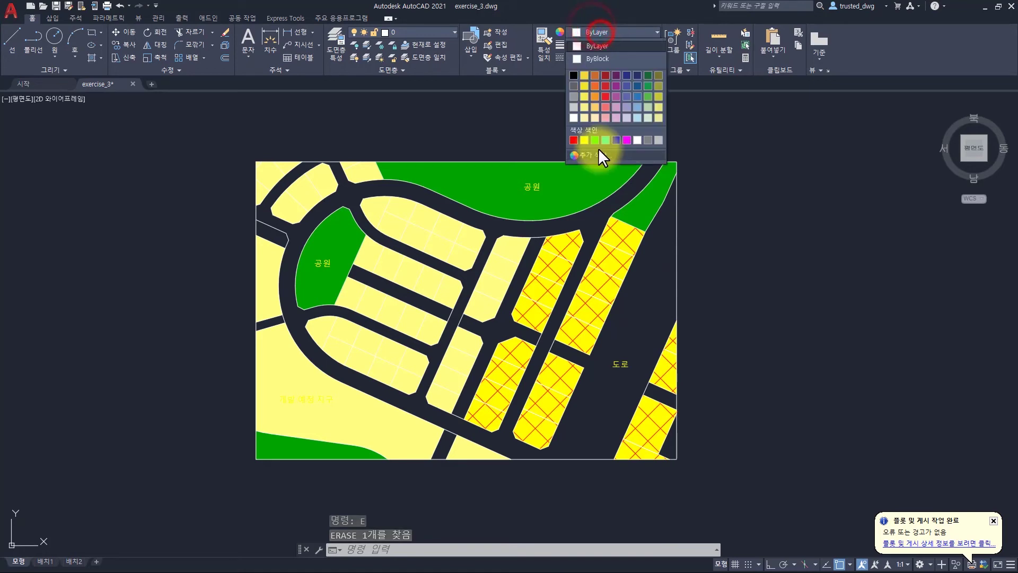
click(634, 152)
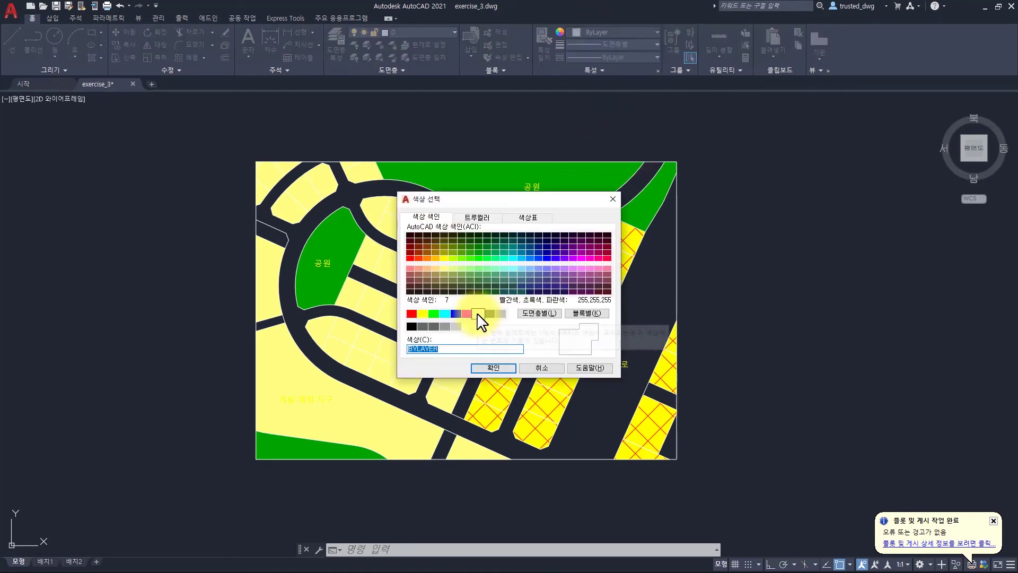
click(478, 314)
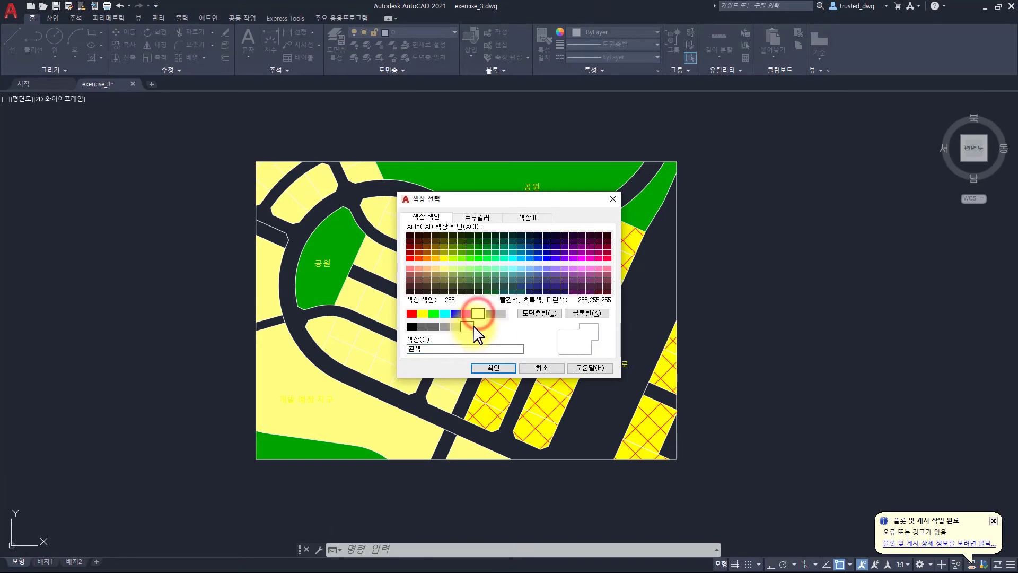
key(Escape)
key(Escape)
key(Escape)
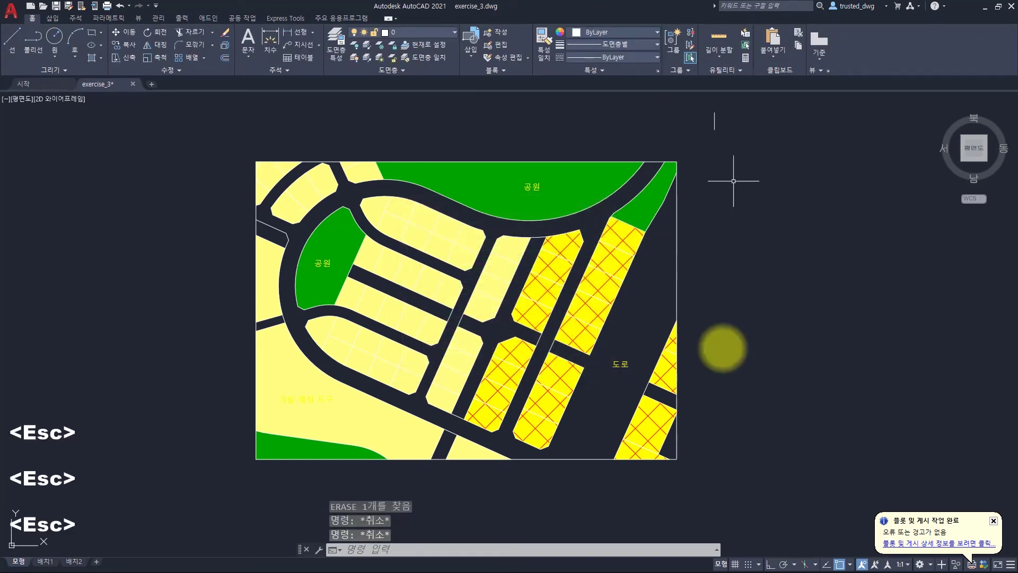
click(666, 266)
key(Escape)
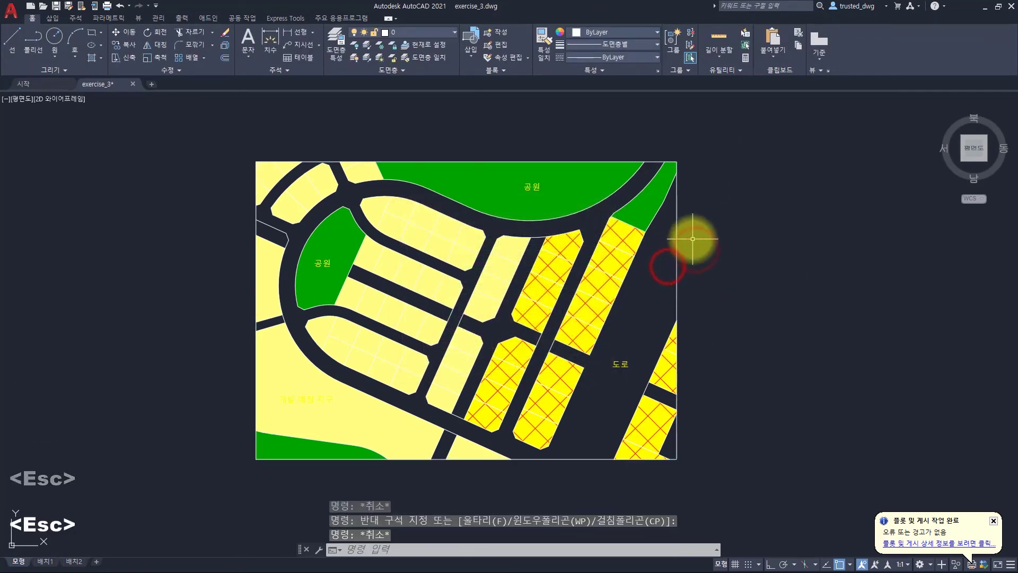
- Set the uniform background color of the 2D model space to white (흰색) in the drawing window color options
text(op)
key(space)
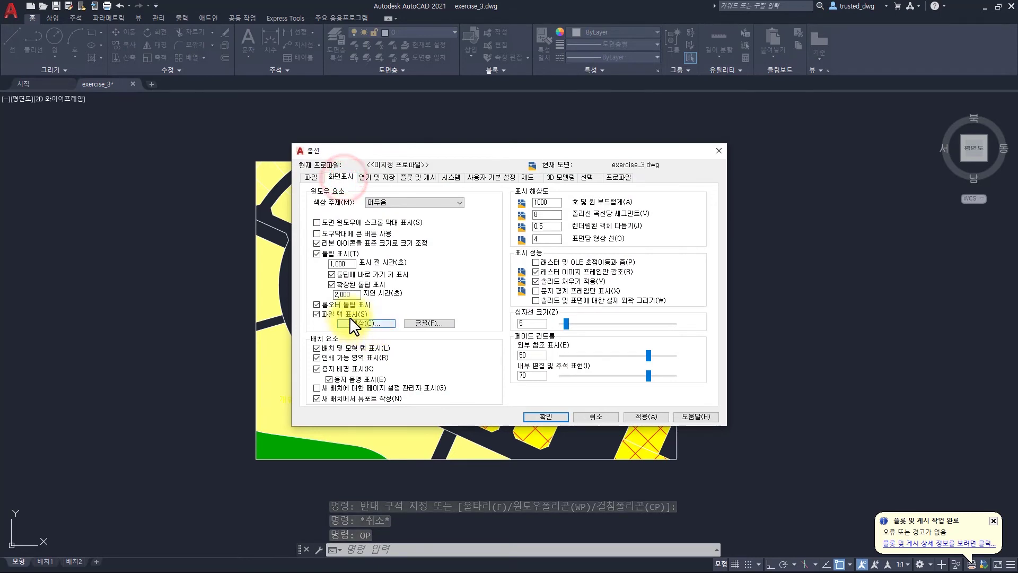
click(374, 321)
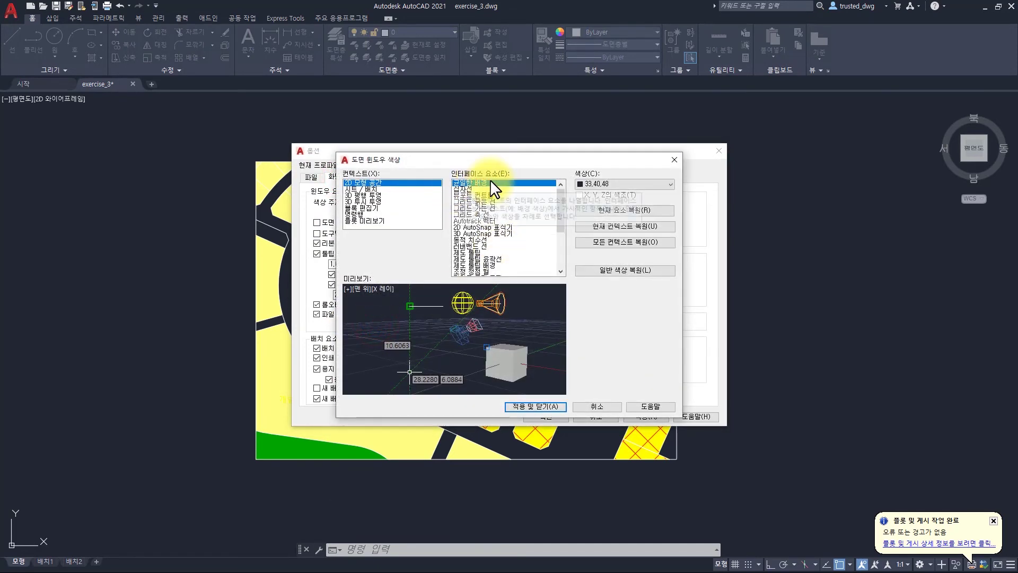
click(594, 183)
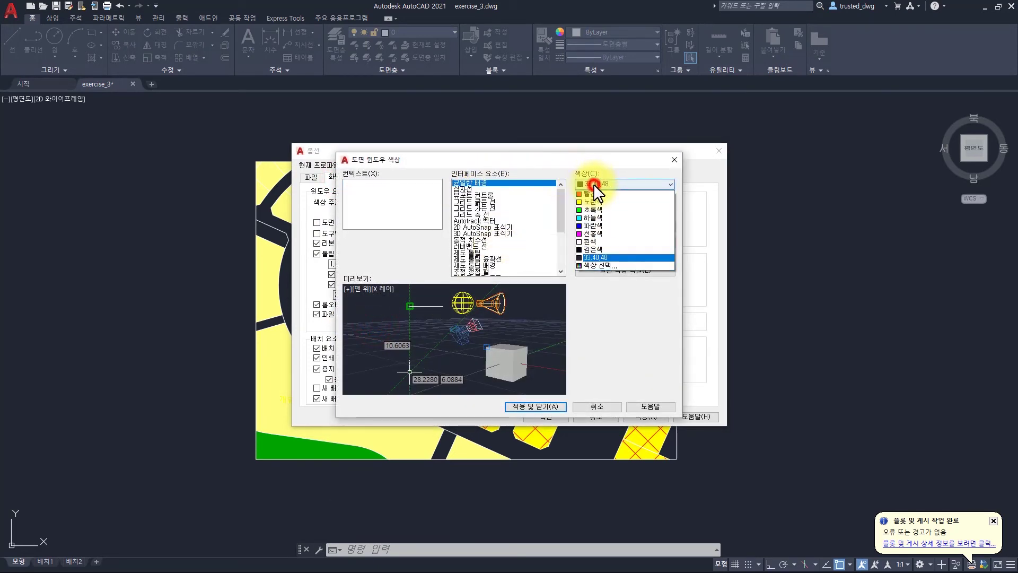
click(592, 241)
click(529, 407)
click(543, 412)
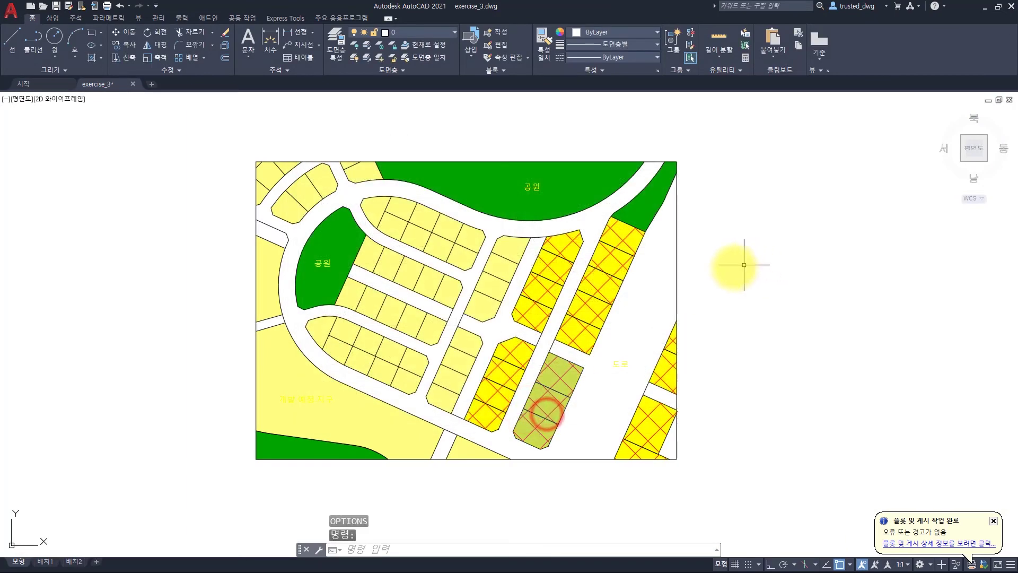
- Select the map's rectangular border to check its color against the white background, and clear the selection
click(661, 275)
key(Escape)
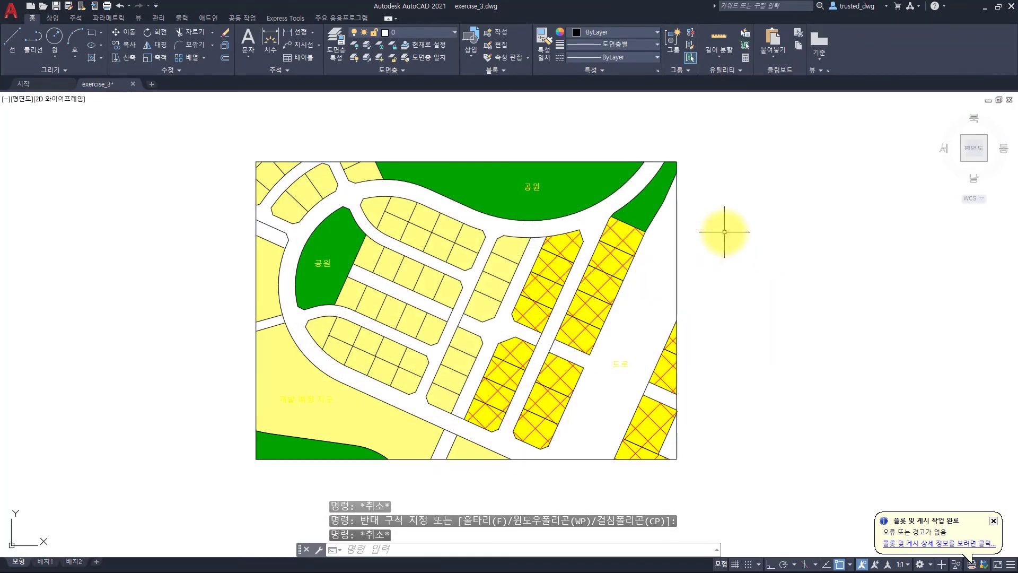
click(702, 227)
click(664, 254)
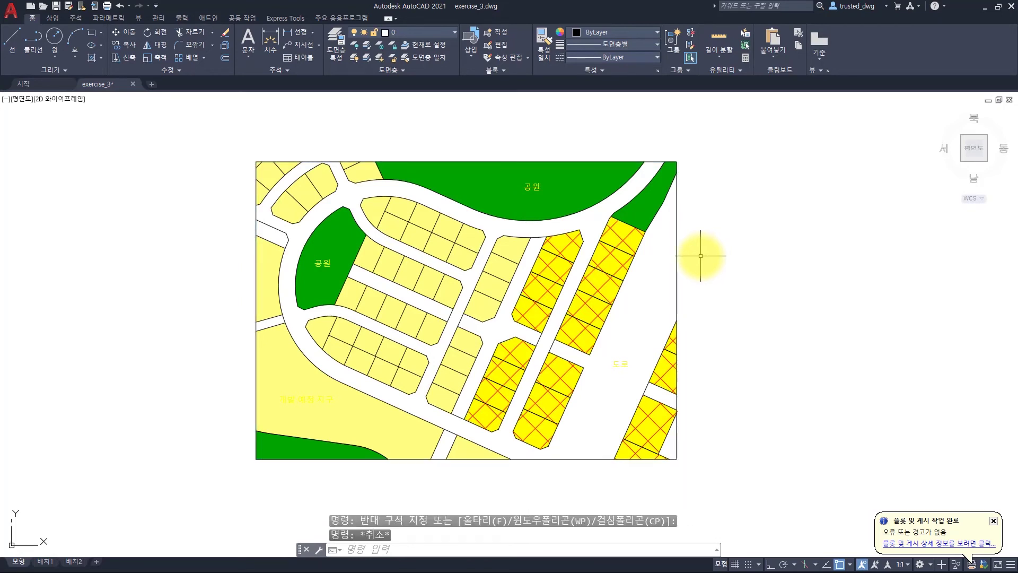
click(661, 258)
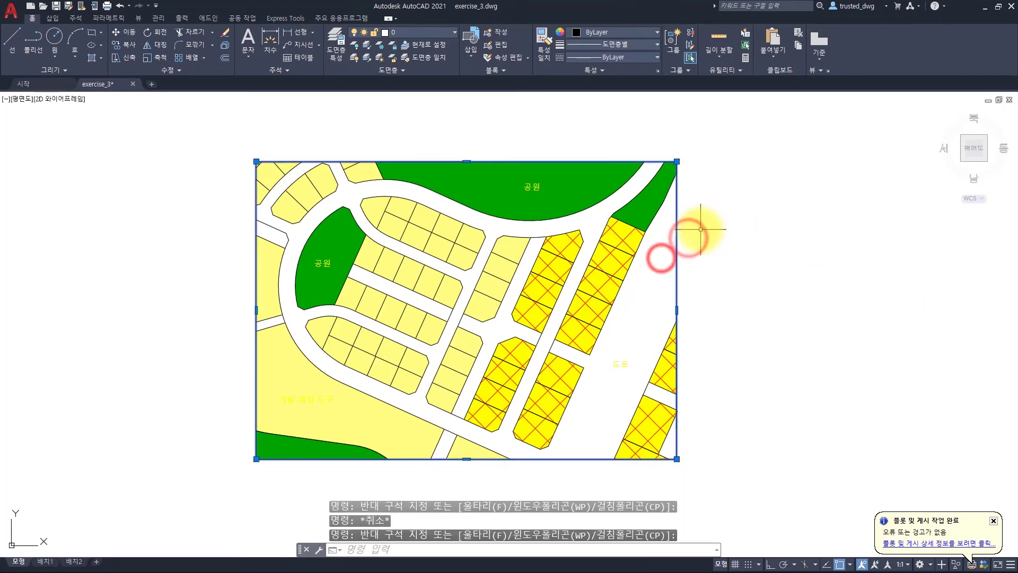
key(Escape)
key(Escape)
key(Escape)
- Restore the default colors of the 2D model space context in the drawing window color options and apply them
key(space)
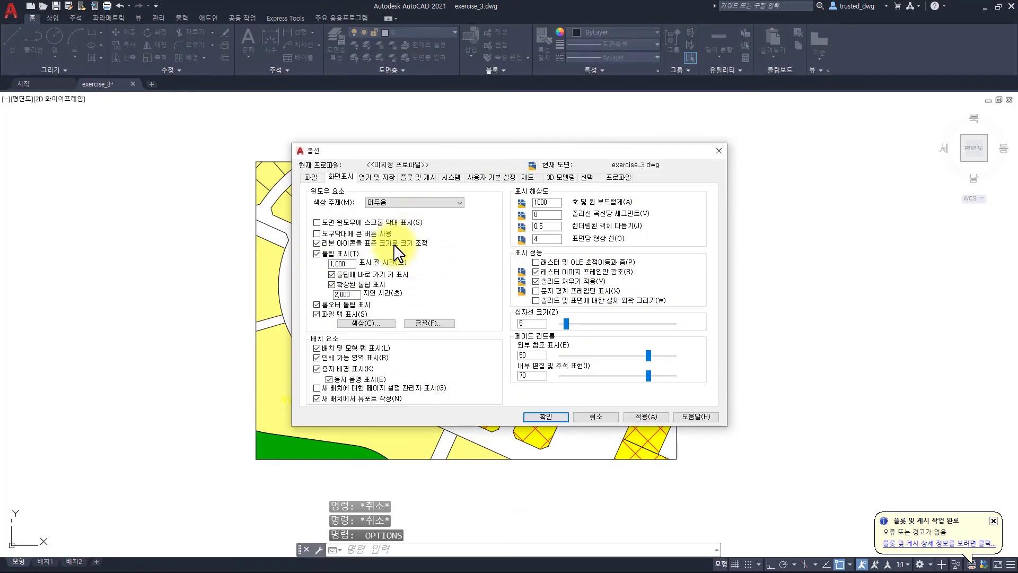
click(364, 320)
click(613, 226)
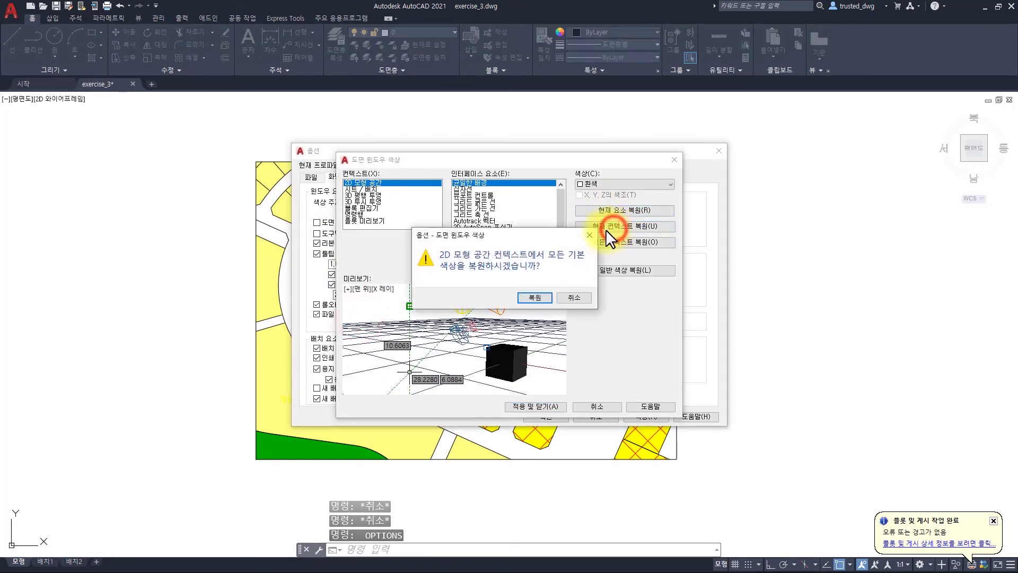
click(538, 295)
click(536, 406)
click(542, 415)
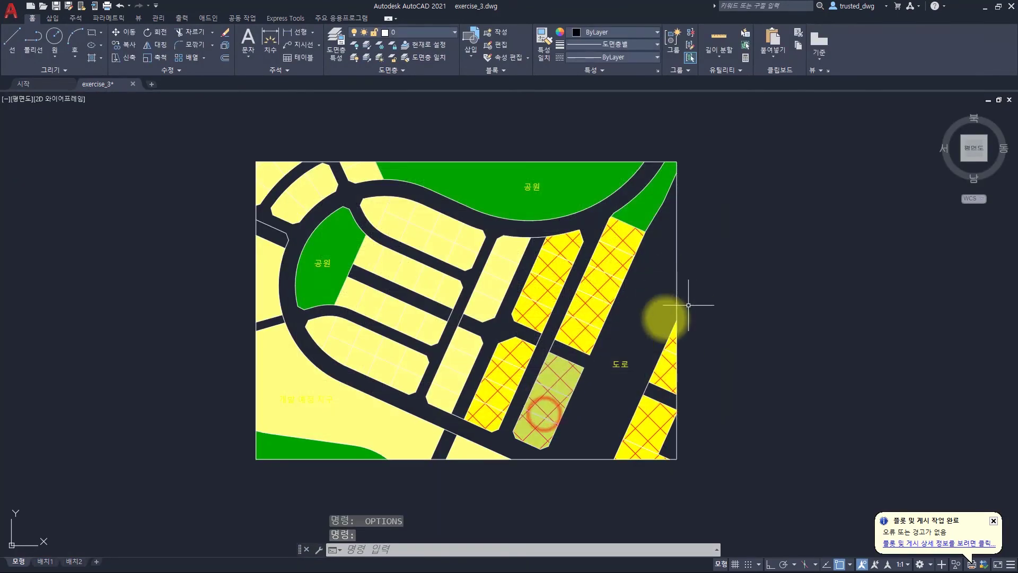
key(Escape)
- Check the map's rectangular border against the restored dark background and clear any selection
click(686, 232)
key(Escape)
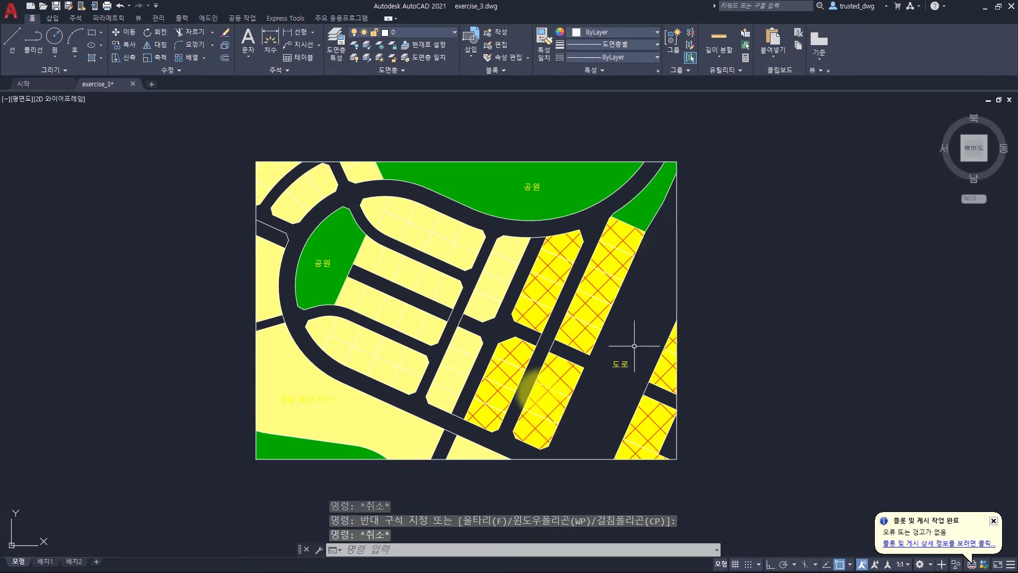
click(682, 252)
click(672, 266)
key(Escape)
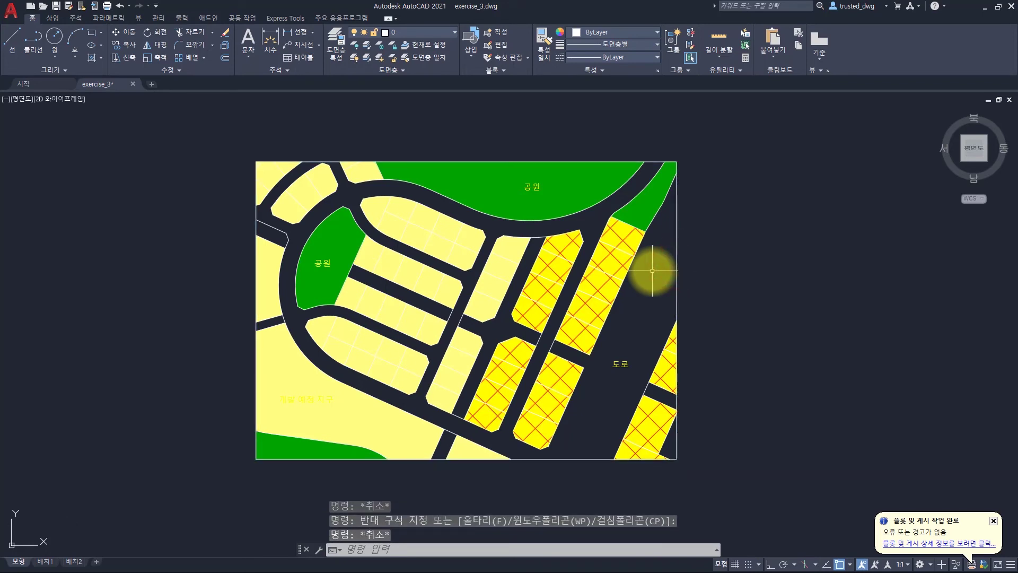
- Switch to Adobe Acrobat Reader and examine the line and fill shades in gray.pdf
key(alt+Tab)
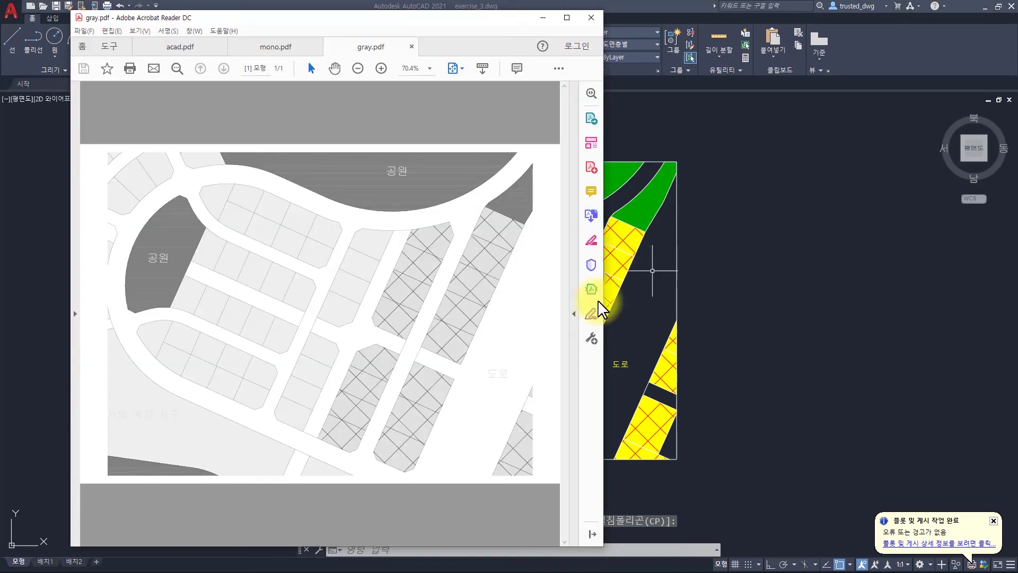
click(474, 321)
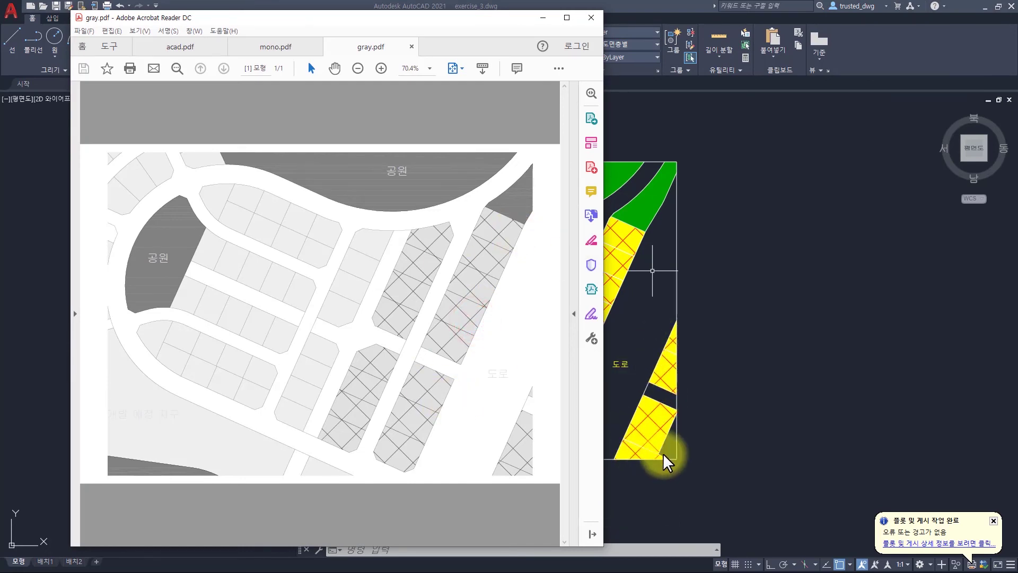
click(396, 367)
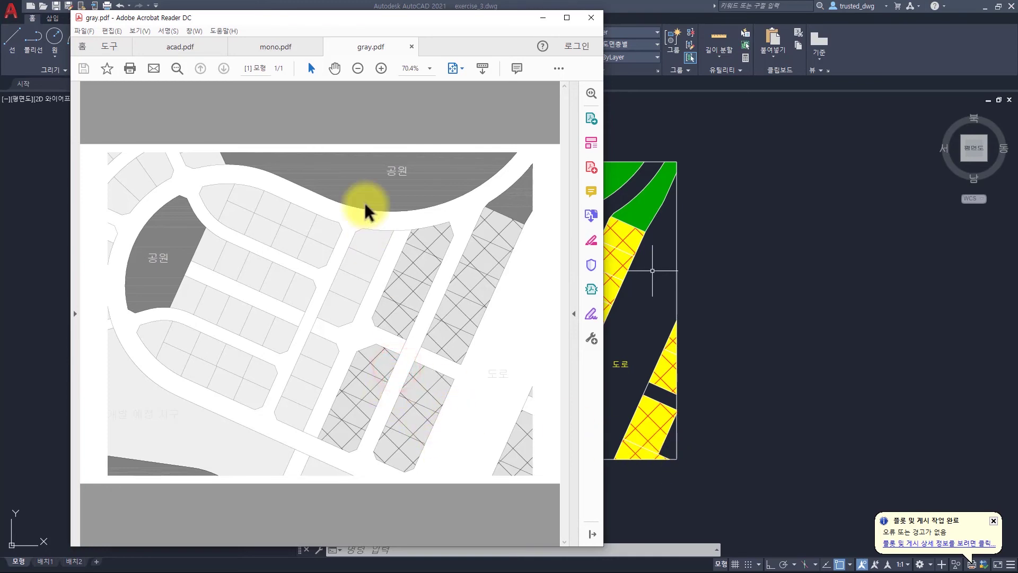
- Show acad.pdf with its side panes collapsed and place the Acrobat Reader window beside the AutoCAD map
click(182, 47)
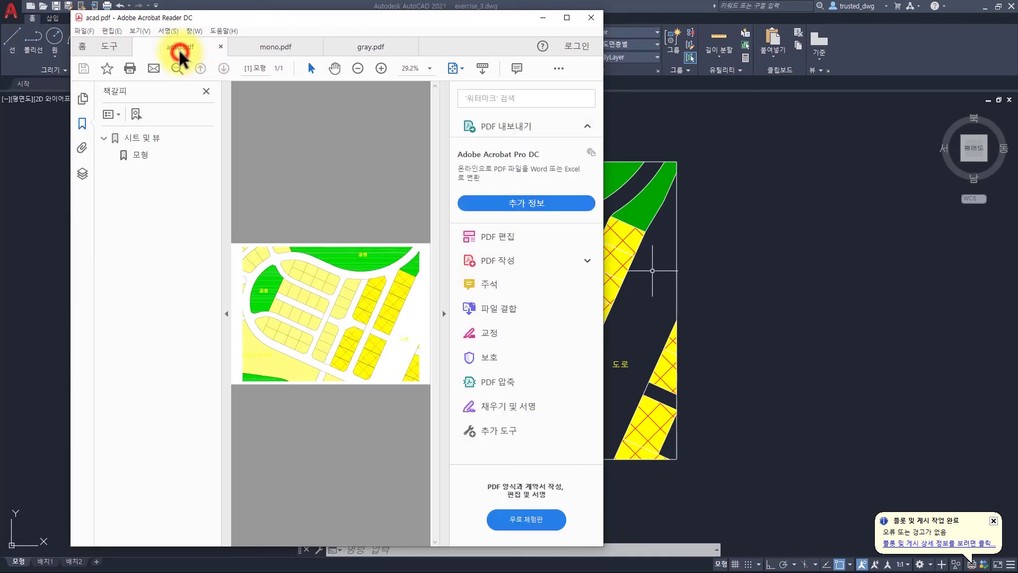
click(222, 218)
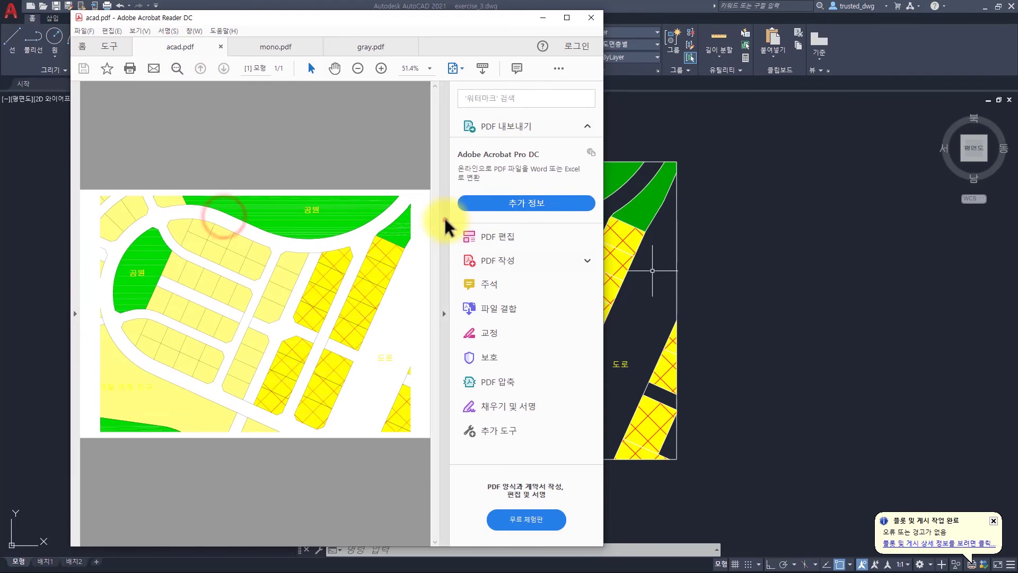
click(444, 219)
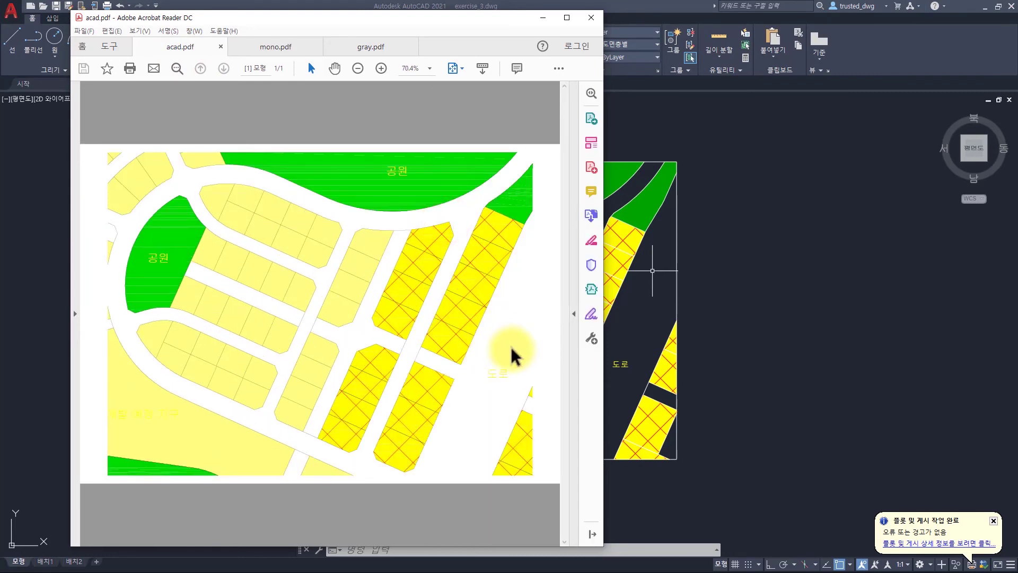
mouse_move(427, 19)
mouse_down()
mouse_move(777, 85)
mouse_move(837, 31)
mouse_up()
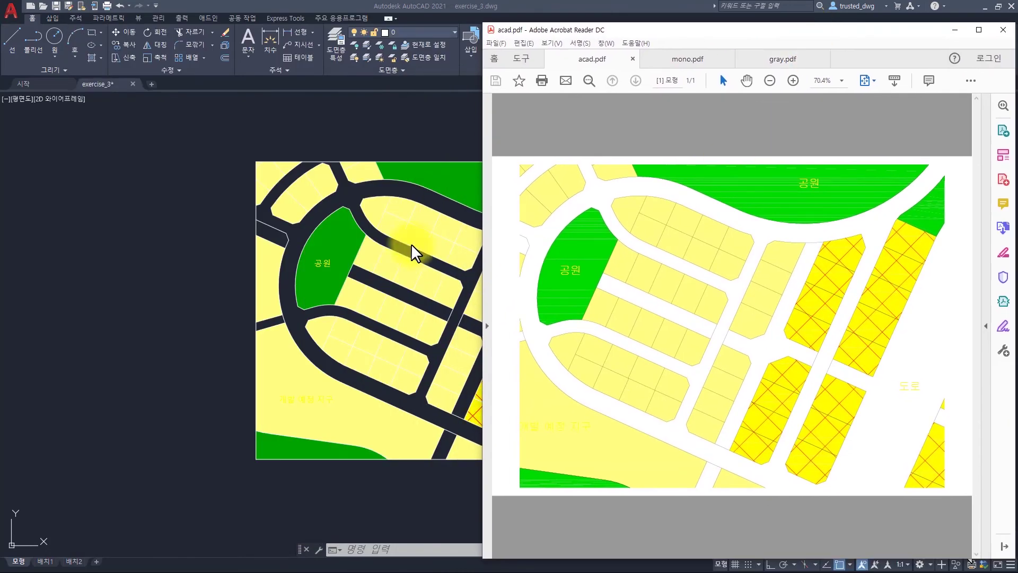
- Compare gray.pdf, acad.pdf and mono.pdf with the map, collapsing the side panes of mono.pdf
click(783, 58)
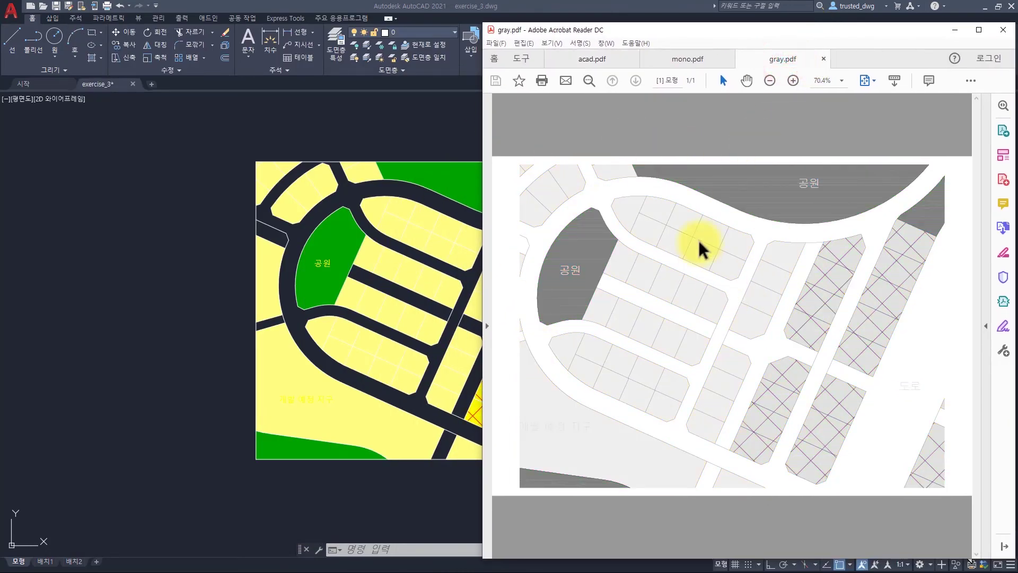
click(590, 58)
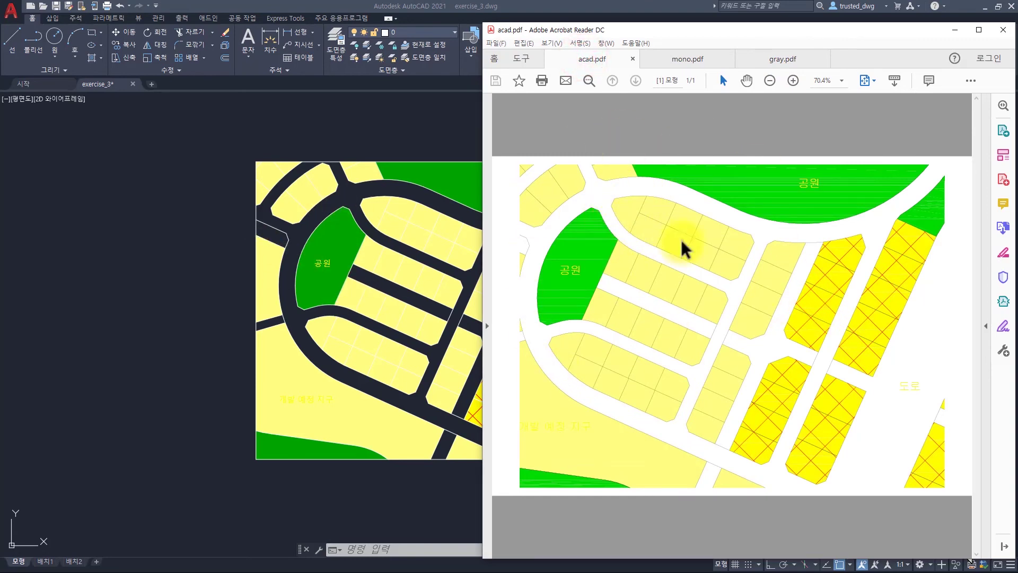
click(677, 60)
click(639, 172)
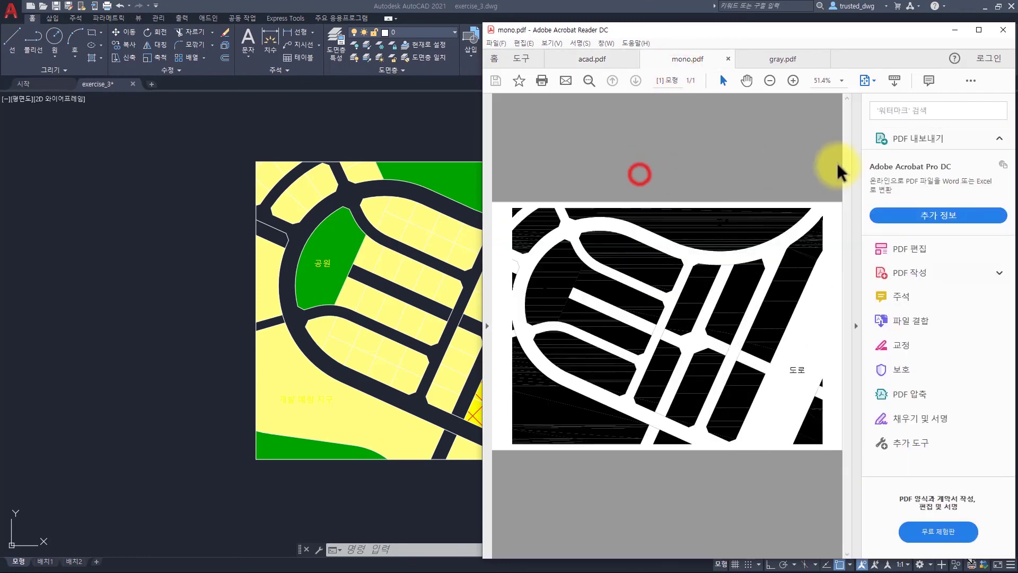
click(858, 157)
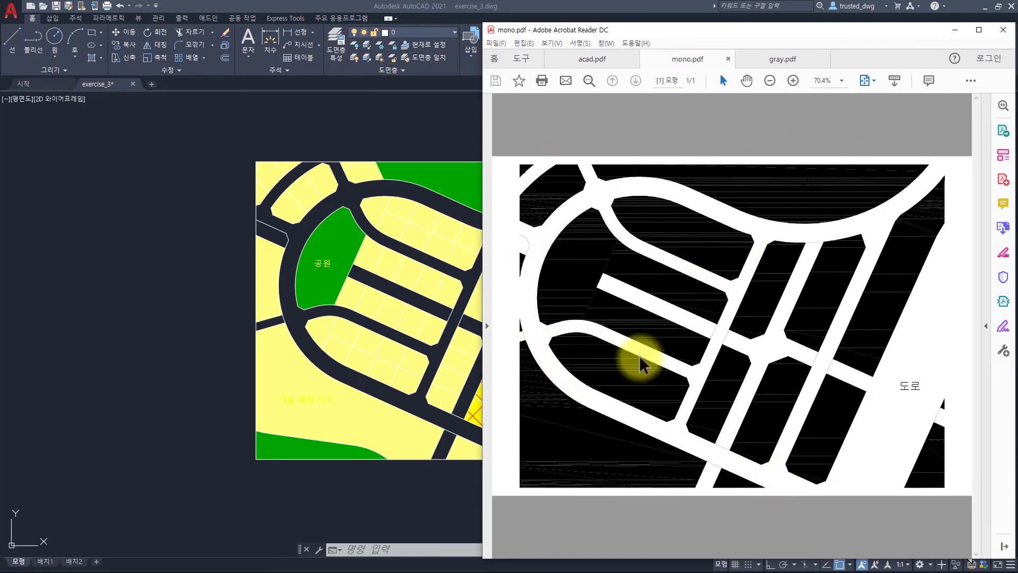
- Examine the area of the left park label in mono.pdf, clear the text selection and minimize Acrobat Reader
click(559, 273)
click(568, 272)
click(556, 280)
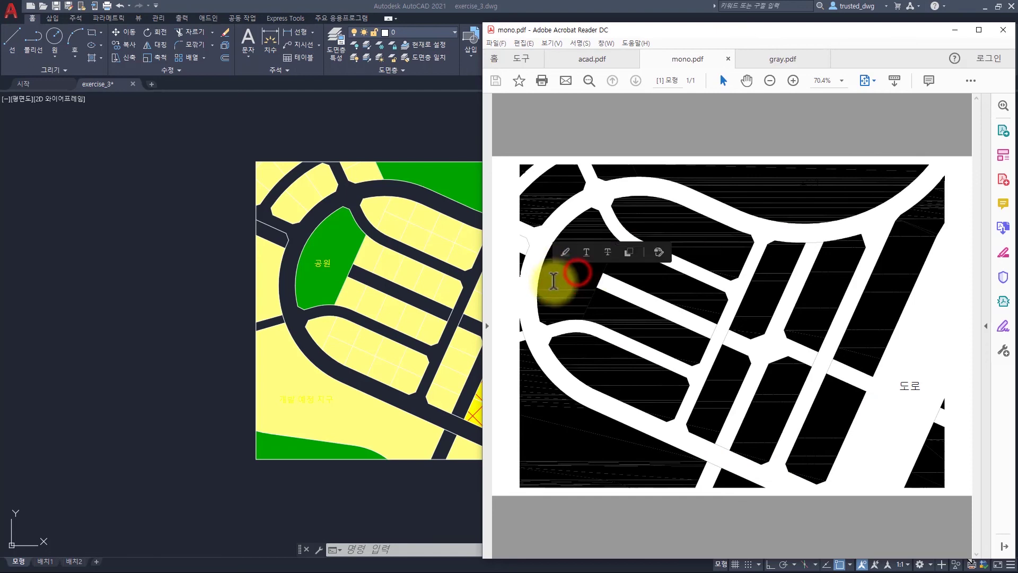
click(561, 305)
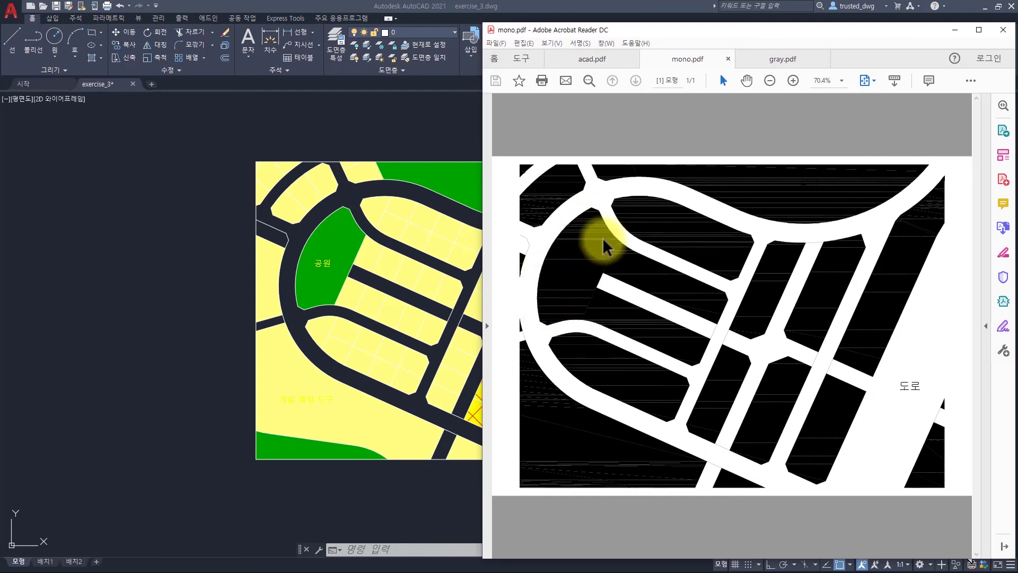
click(626, 290)
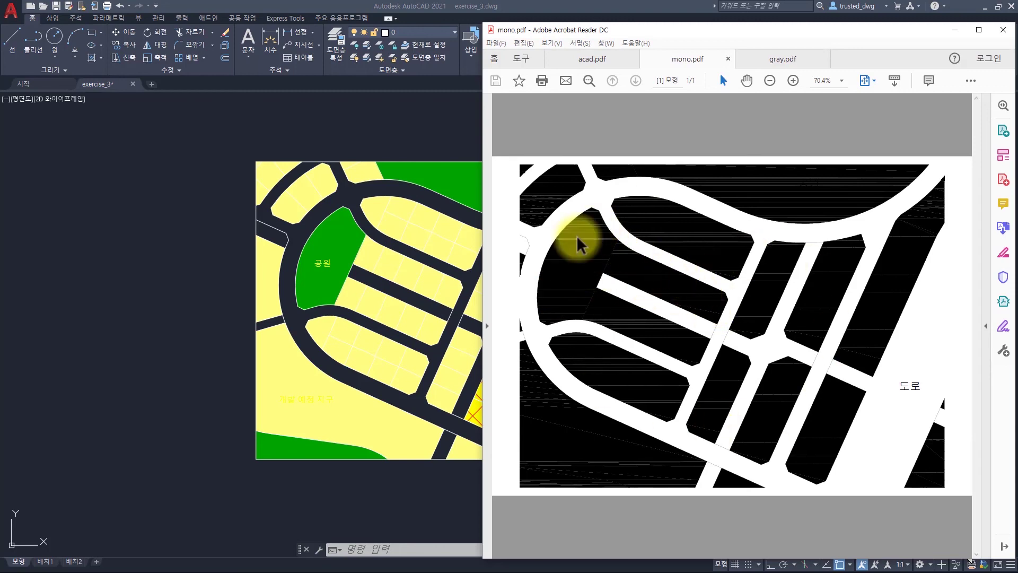
click(955, 30)
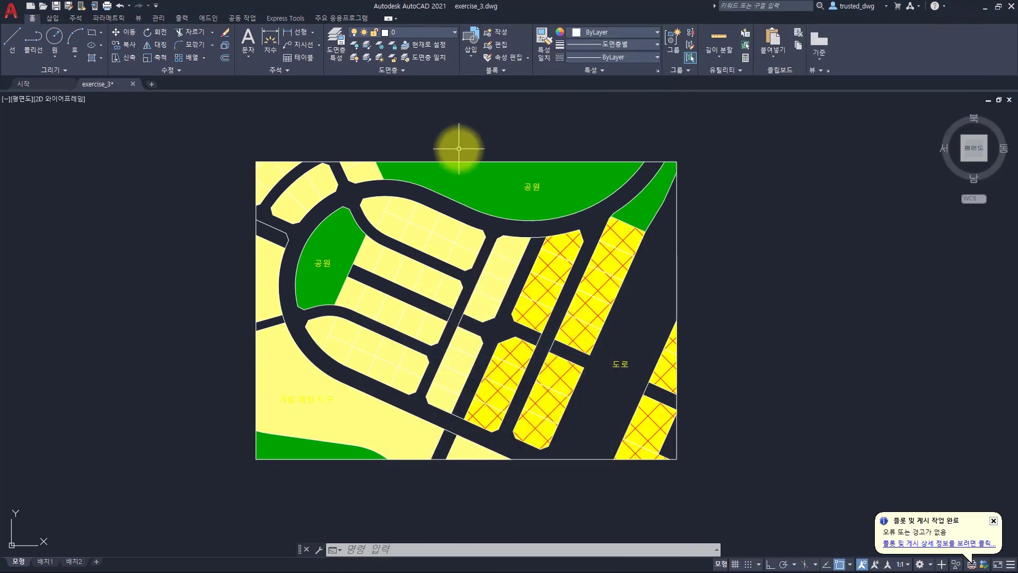
- Start a plot with the previous plot settings (<이전 플롯>) and enable showing results in the viewer (뷰어에 결과 표시) in the PDF options
key(ctrl+p)
click(417, 186)
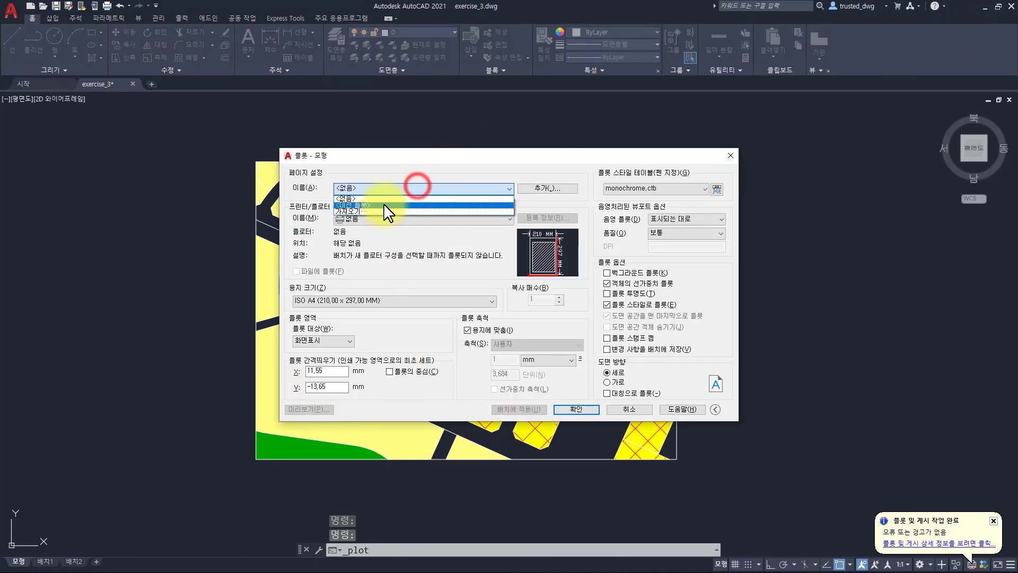
click(384, 204)
click(472, 273)
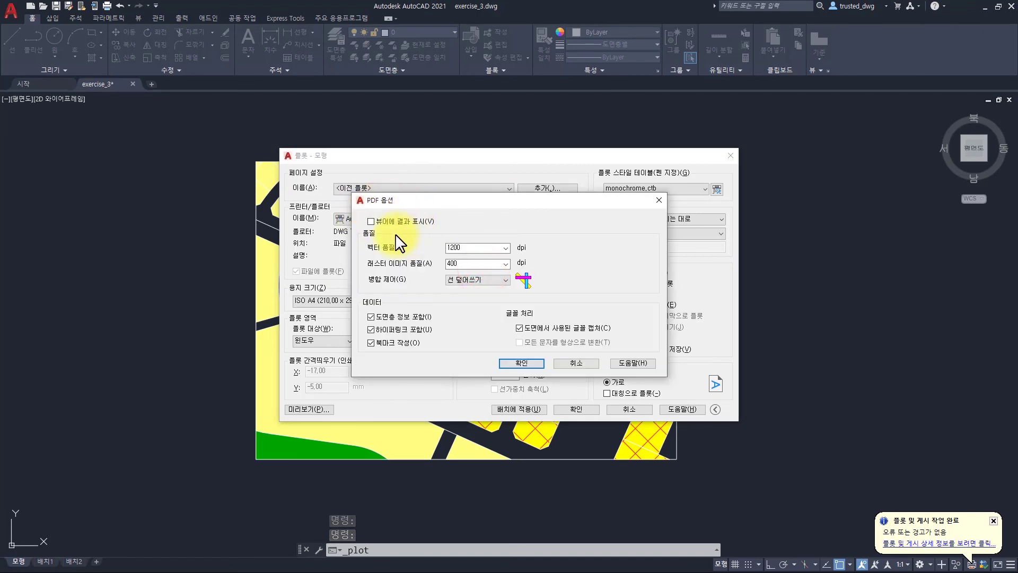
click(402, 220)
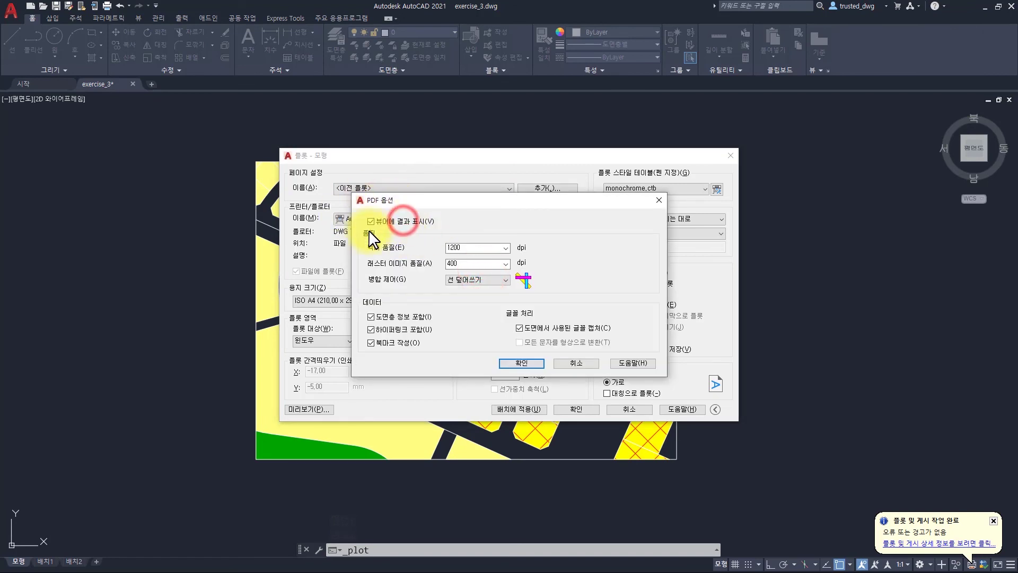